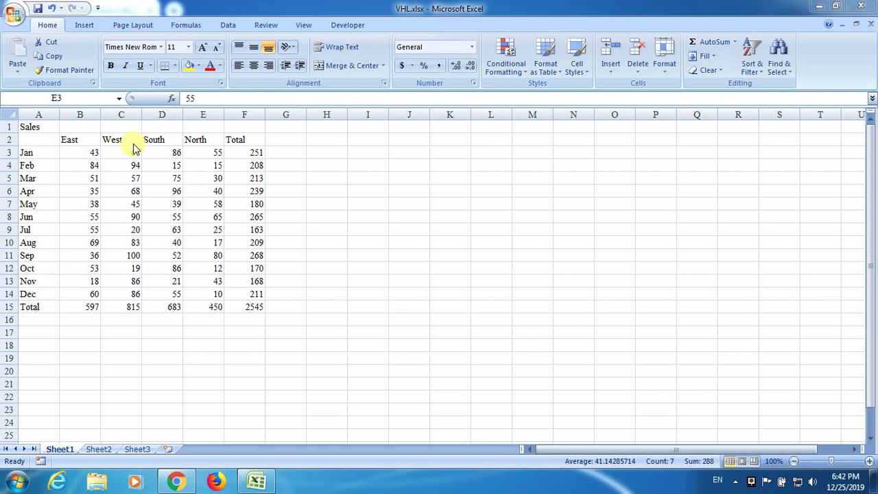
Examine the monthly regional sales table with its Total column on Sheet1 and the Month-wise Total Sales layout on Sheet2.
{"action": "left_click", "coordinate": [88, 154]}
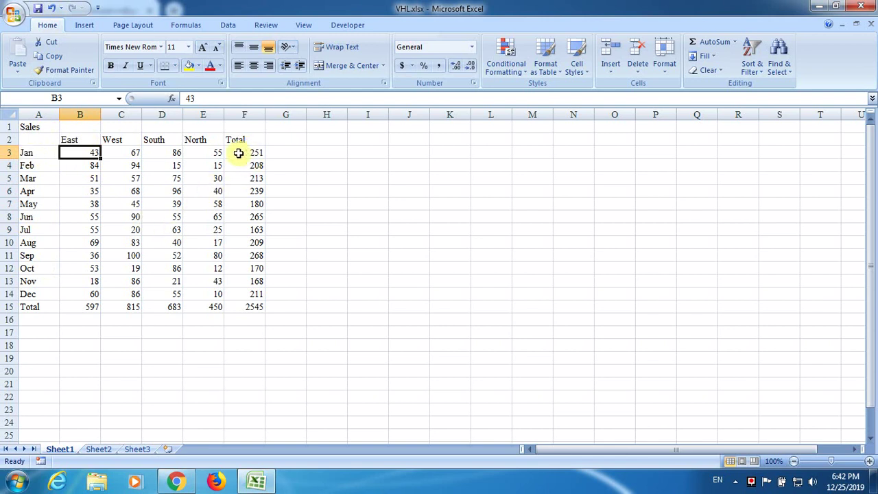
{"action": "left_click", "coordinate": [98, 449]}
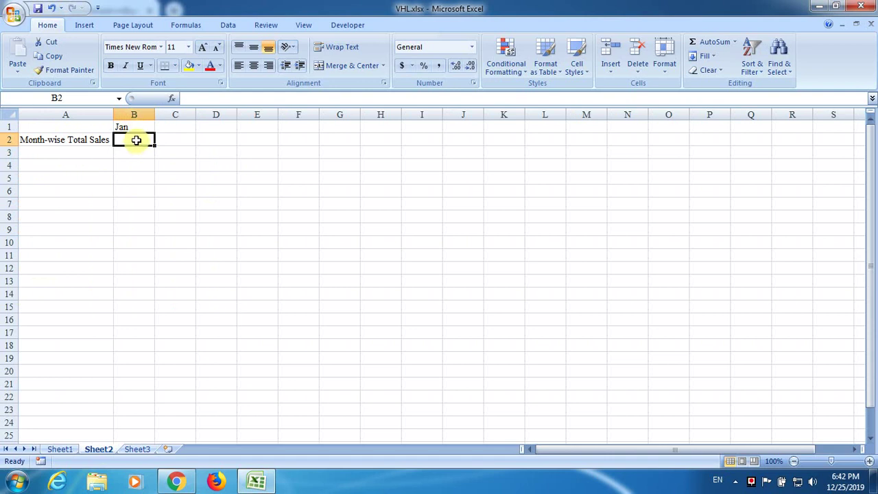
{"action": "left_click", "coordinate": [48, 450]}
{"action": "left_click", "coordinate": [98, 449]}
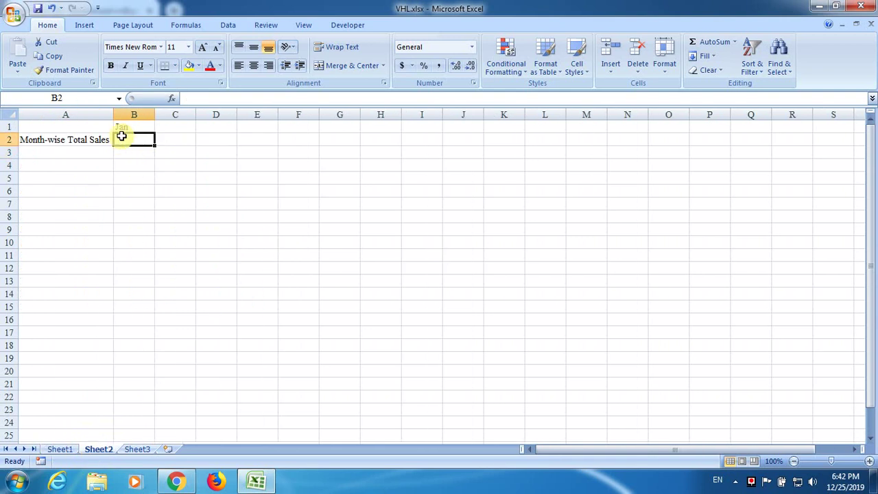
{"action": "left_click_drag", "start_coordinate": [122, 139], "coordinate": [138, 127]}
{"action": "left_click", "coordinate": [130, 138]}
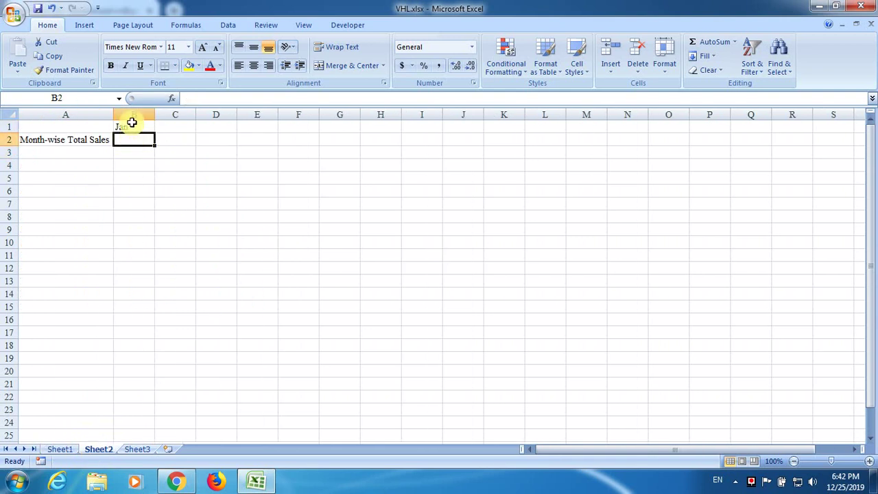
{"action": "left_click", "coordinate": [60, 450]}
{"action": "left_click", "coordinate": [249, 156]}
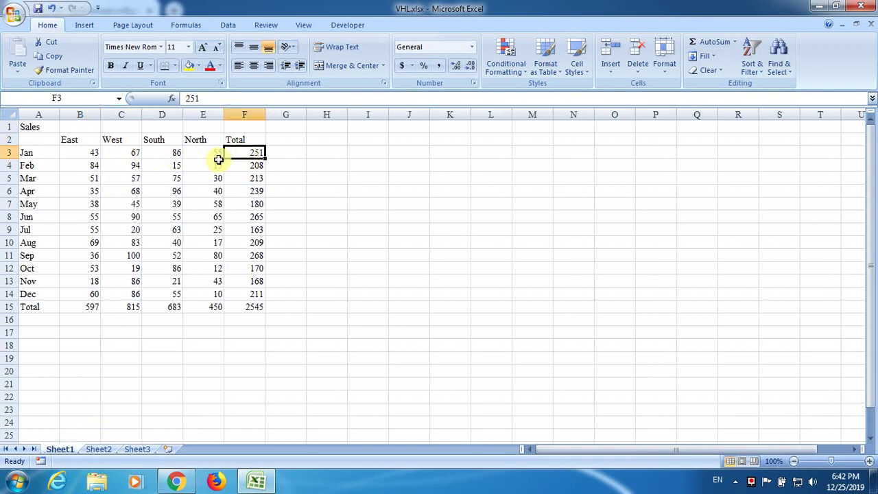
{"action": "left_click", "coordinate": [98, 449]}
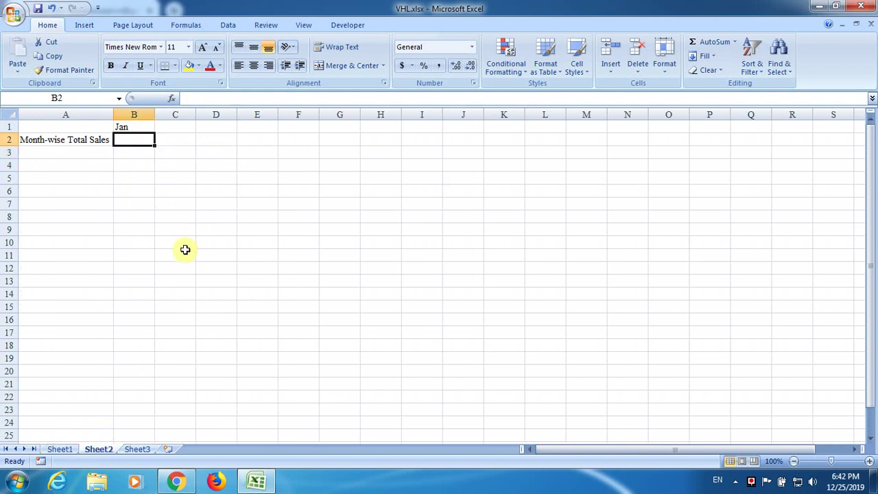
{"action": "left_click", "coordinate": [60, 449]}
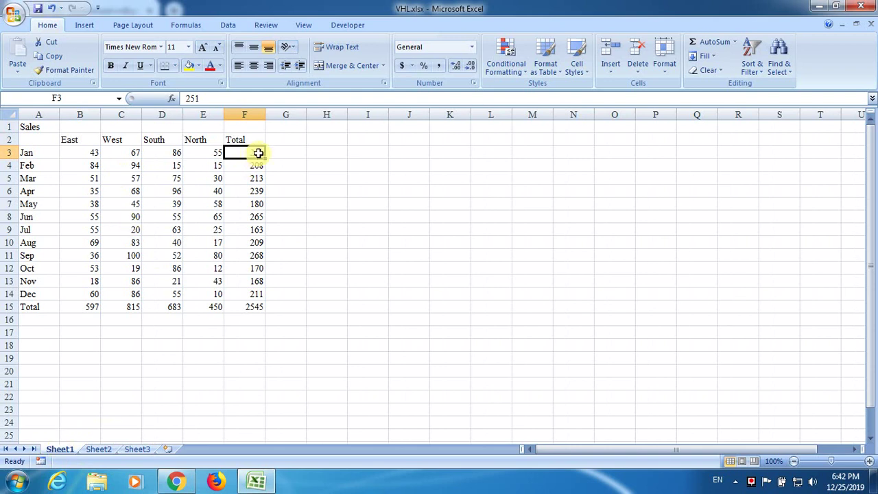
{"action": "left_click", "coordinate": [38, 153]}
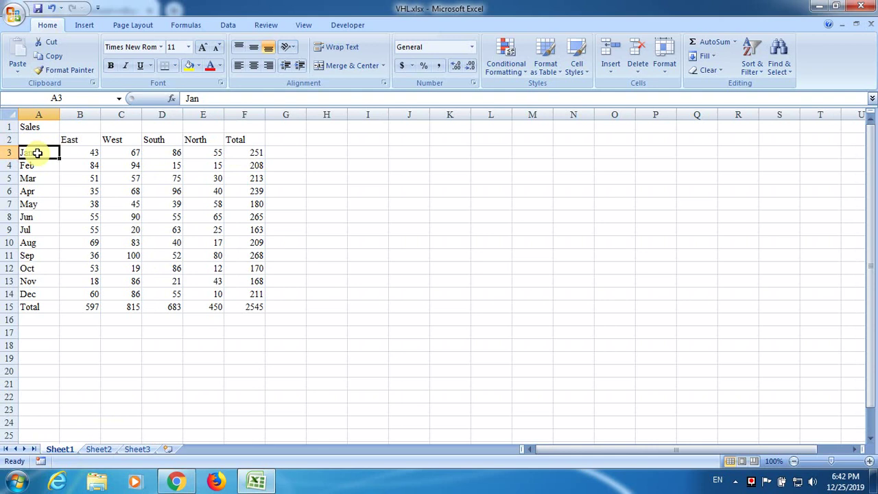
{"action": "left_click", "coordinate": [246, 154]}
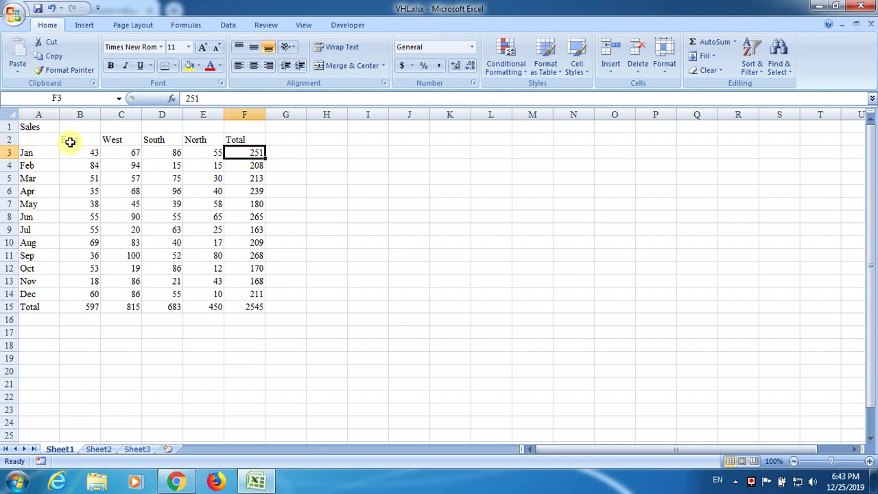
Start a VLOOKUP formula in cell B2 of Sheet2 with the month in B1 as the lookup value.
{"action": "left_click", "coordinate": [135, 450]}
{"action": "left_click", "coordinate": [96, 451]}
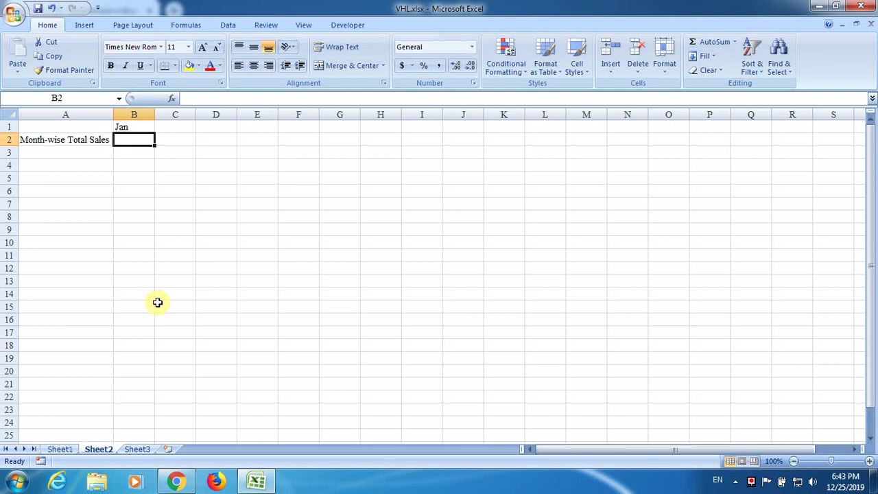
{"action": "type", "text": "=vl"}
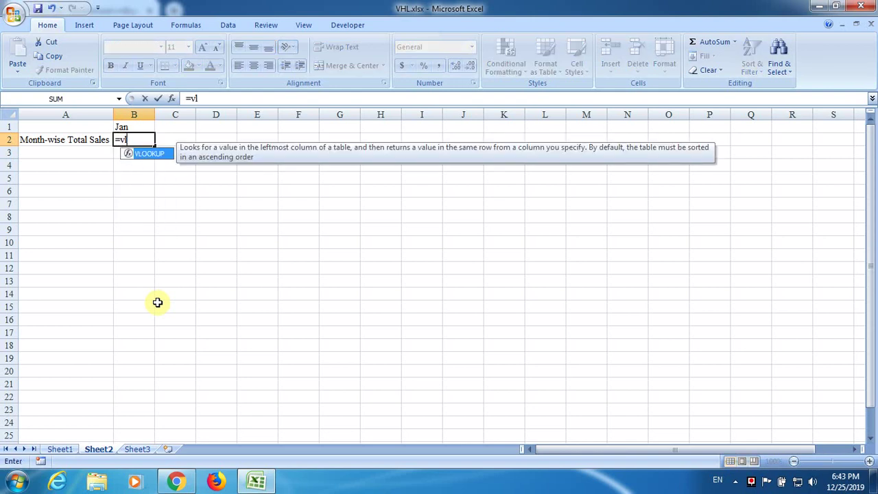
{"action": "type", "text": "o"}
{"action": "key", "text": "Tab"}
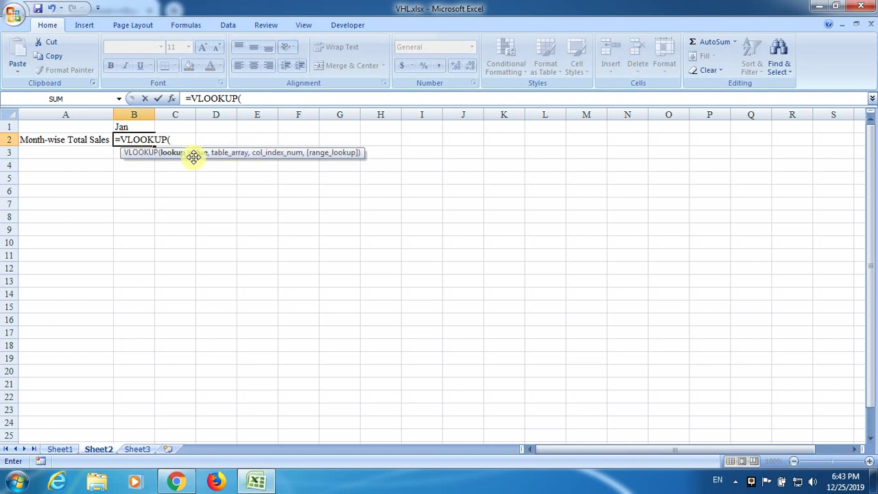
{"action": "left_click", "coordinate": [129, 126]}
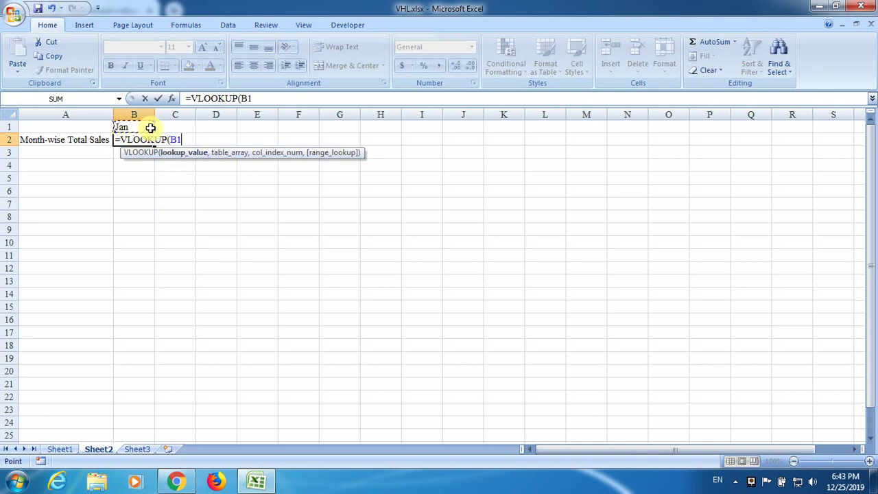
{"action": "type", "text": ","}
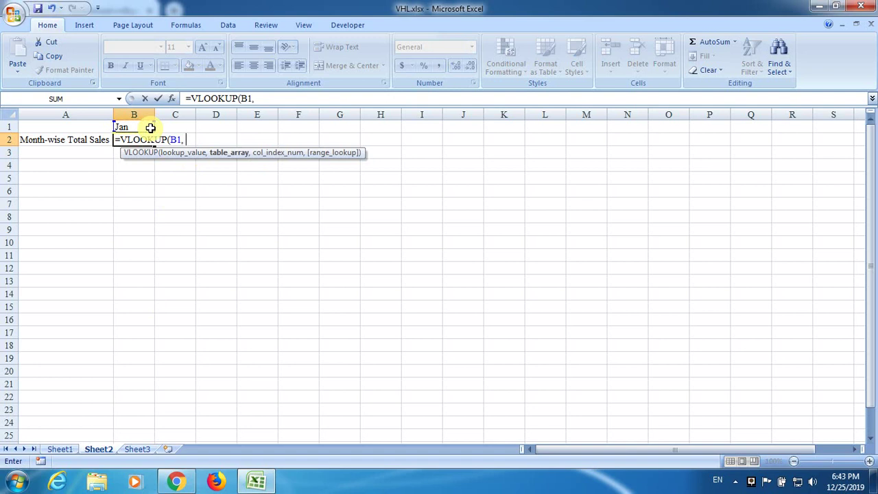
Set the VLOOKUP table array to the sales range A2:F15 on Sheet1.
{"action": "key", "text": "ctrl+Page_Up"}
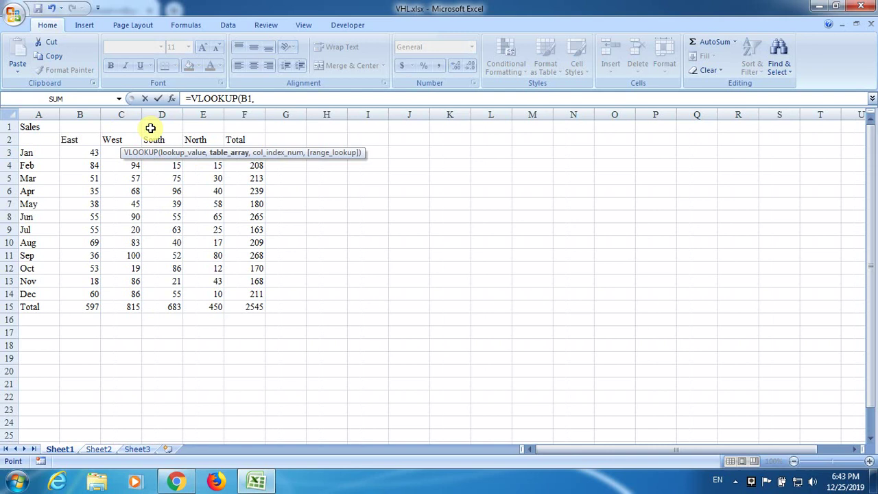
{"action": "key", "text": "Down"}
{"action": "key", "text": "shift+Left"}
{"action": "key", "text": "shift+Right"}
{"action": "key", "text": "shift+Right"}
{"action": "key", "text": "shift+Right"}
{"action": "key", "text": "shift+Right"}
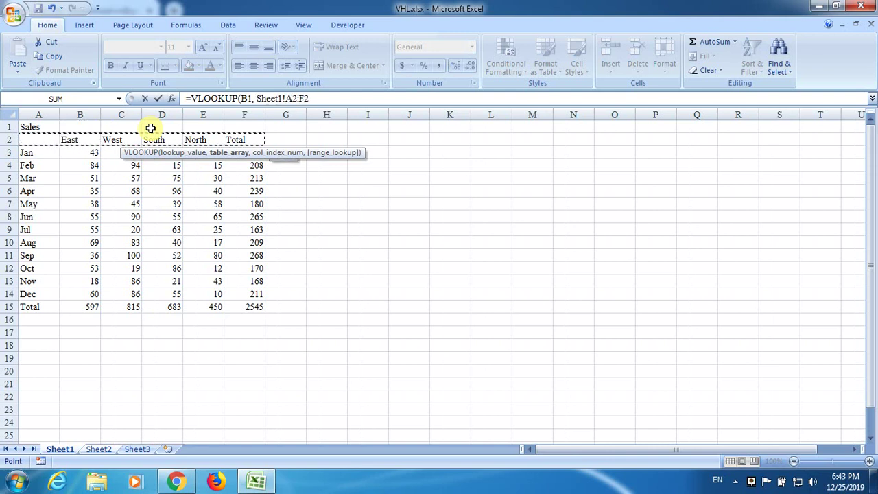
{"action": "key", "text": "ctrl+shift+Down"}
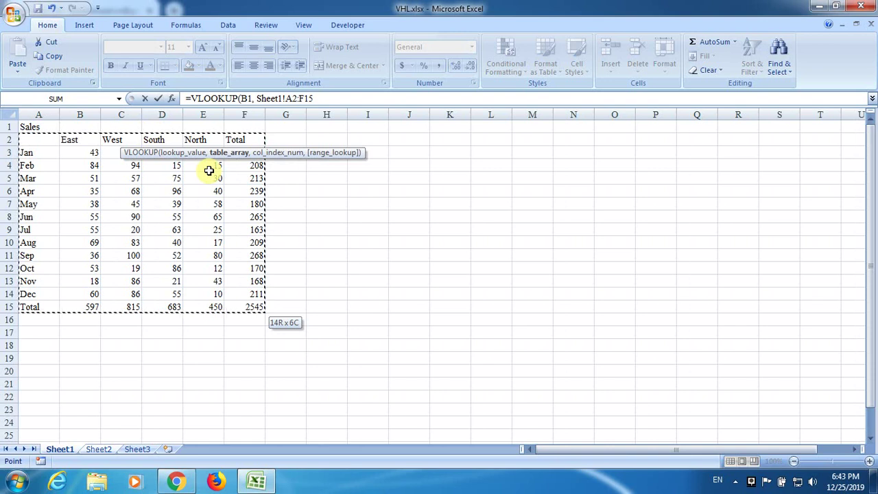
{"action": "type", "text": ","}
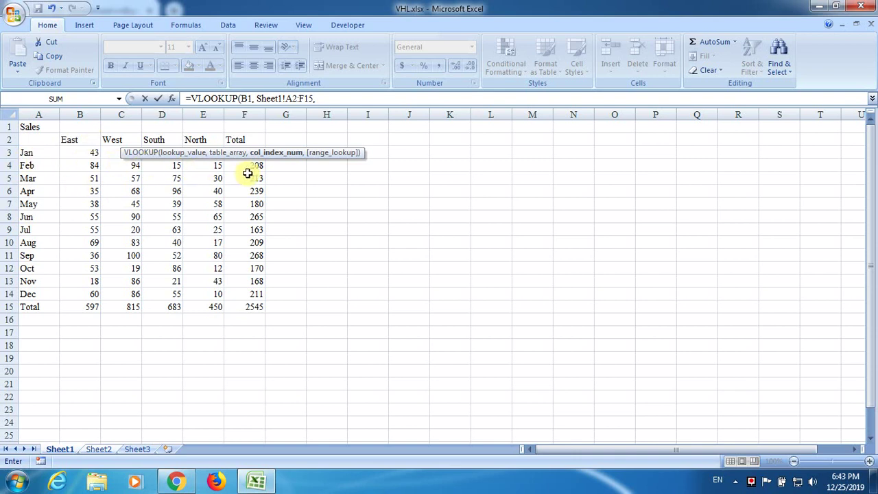
Complete the VLOOKUP formula with column index 6 and FALSE for an exact match.
{"action": "left_click", "coordinate": [327, 98]}
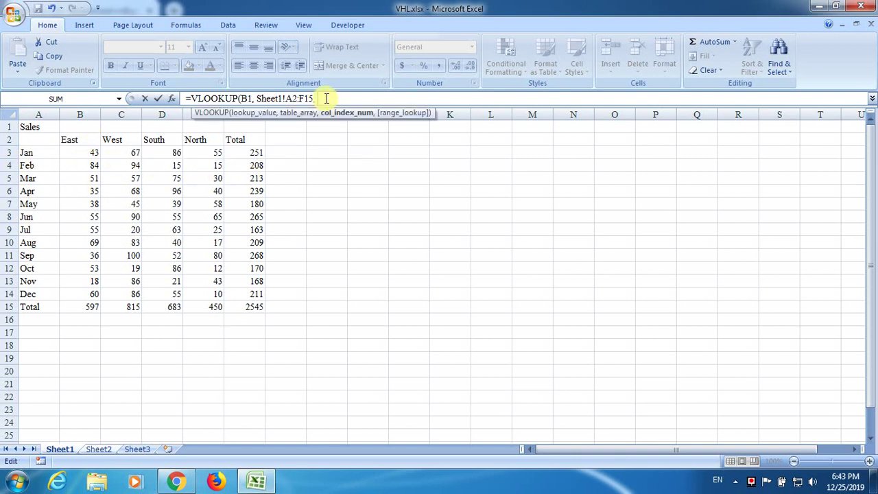
{"action": "type", "text": "6,"}
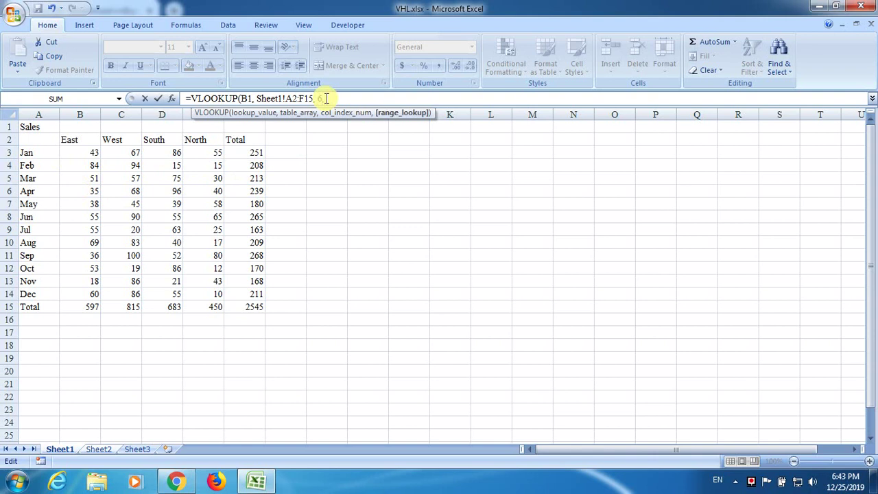
{"action": "type", "text": " false"}
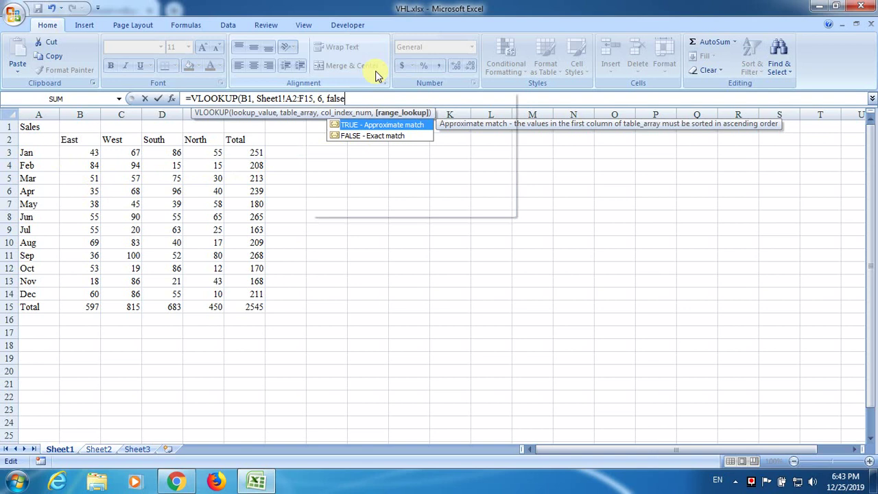
{"action": "type", "text": ")"}
{"action": "key", "text": "Return"}
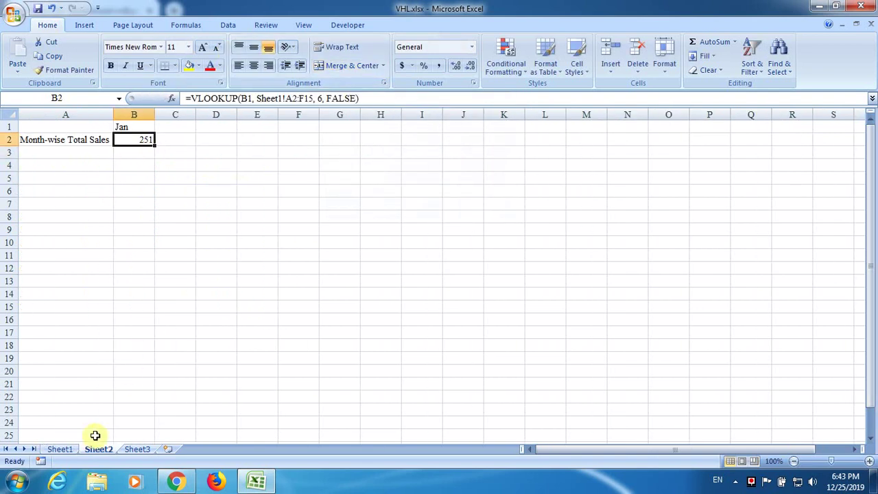
Check the Jan total on Sheet1, and set the lookup month in Sheet2 cell B1 to Feb.
{"action": "left_click", "coordinate": [60, 449]}
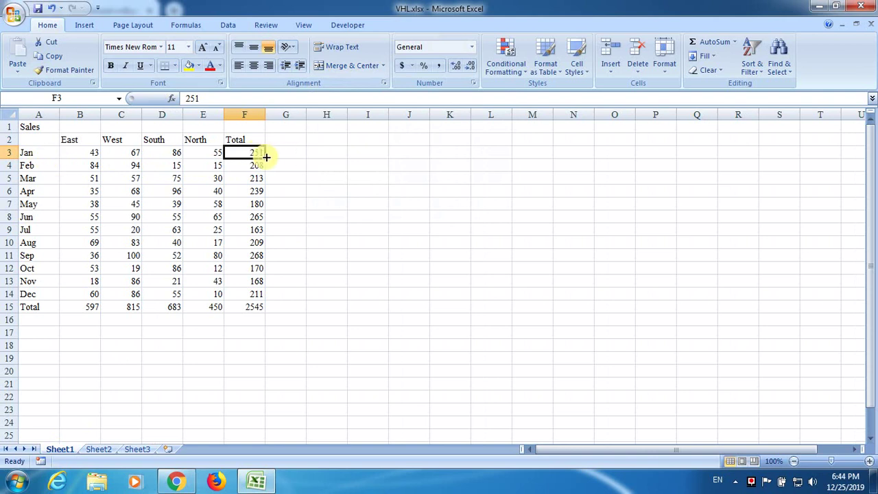
{"action": "left_click", "coordinate": [32, 151]}
{"action": "left_click", "coordinate": [98, 449]}
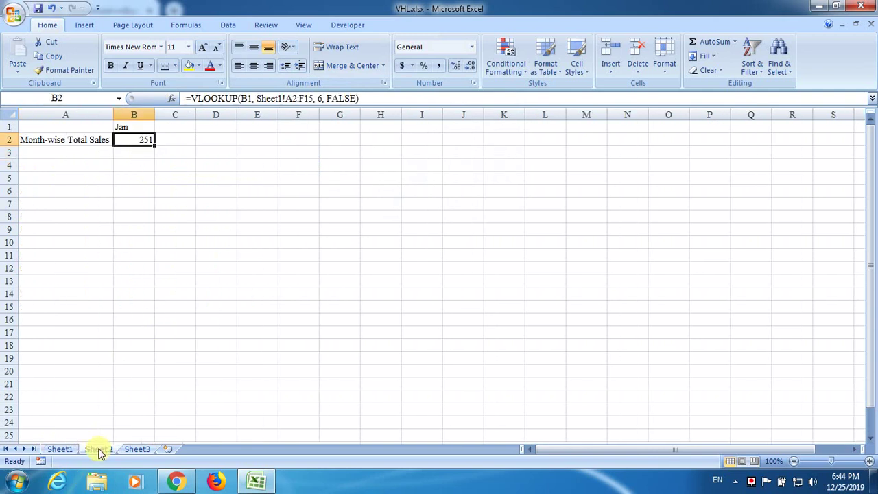
{"action": "left_click", "coordinate": [138, 124]}
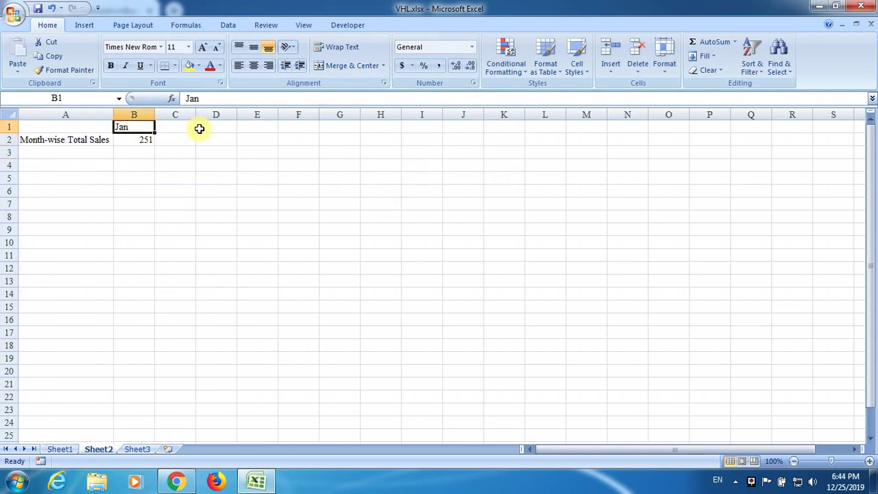
{"action": "type", "text": "Feb"}
{"action": "key", "text": "BackSpace"}
{"action": "key", "text": "BackSpace"}
{"action": "key", "text": "BackSpace"}
{"action": "type", "text": "e"}
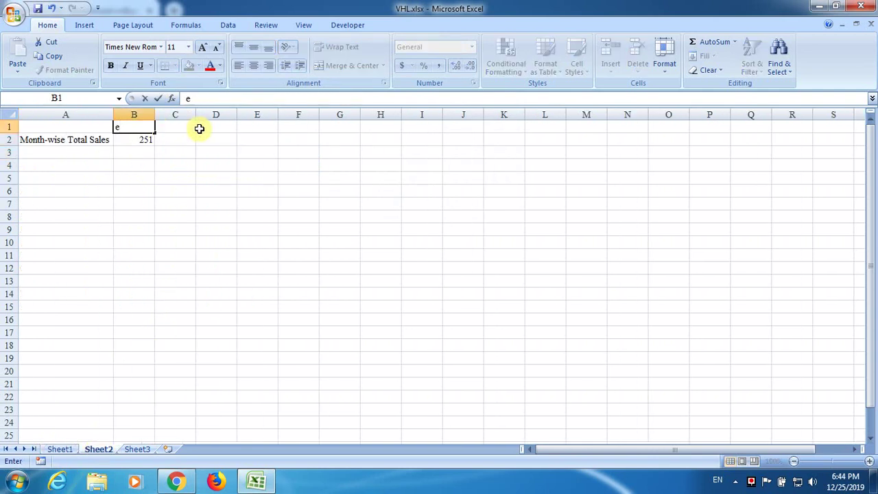
{"action": "key", "text": "BackSpace"}
{"action": "type", "text": "Feb"}
{"action": "key", "text": "Return"}
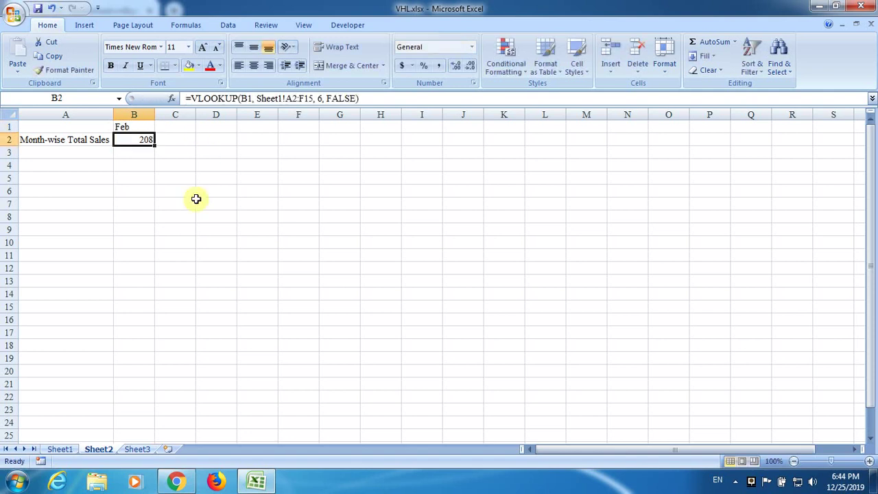
Check the Feb total on Sheet1, and set the lookup month in Sheet2 cell B1 to Dec.
{"action": "left_click", "coordinate": [61, 450]}
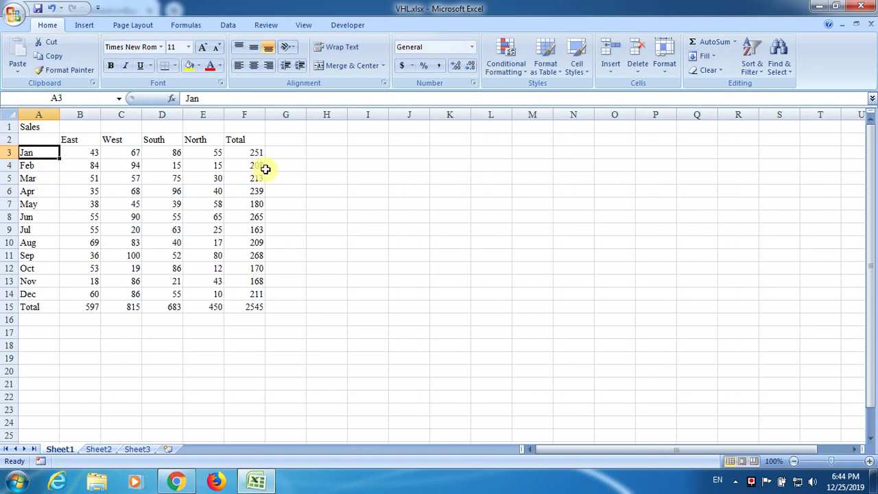
{"action": "left_click", "coordinate": [101, 452]}
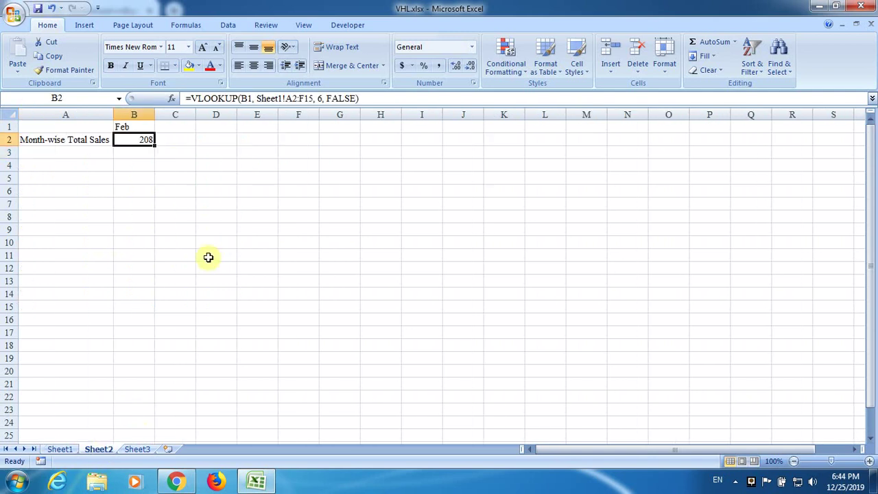
{"action": "left_click", "coordinate": [132, 127]}
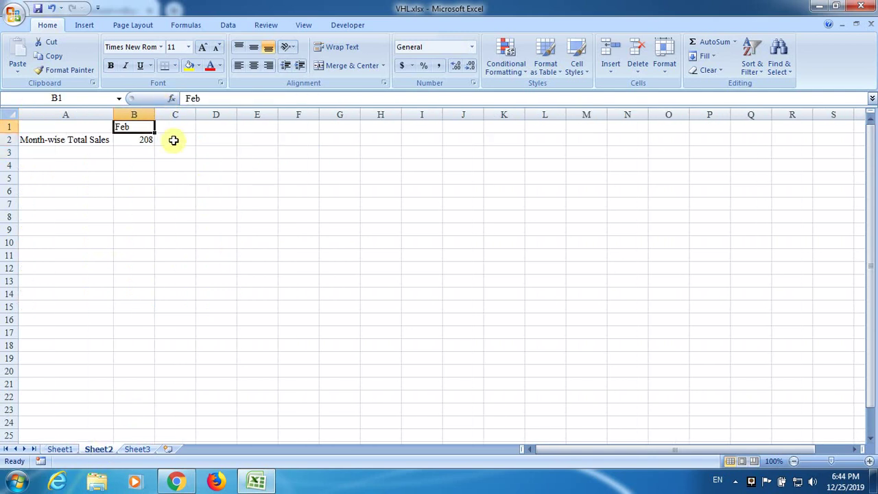
{"action": "type", "text": "Dec"}
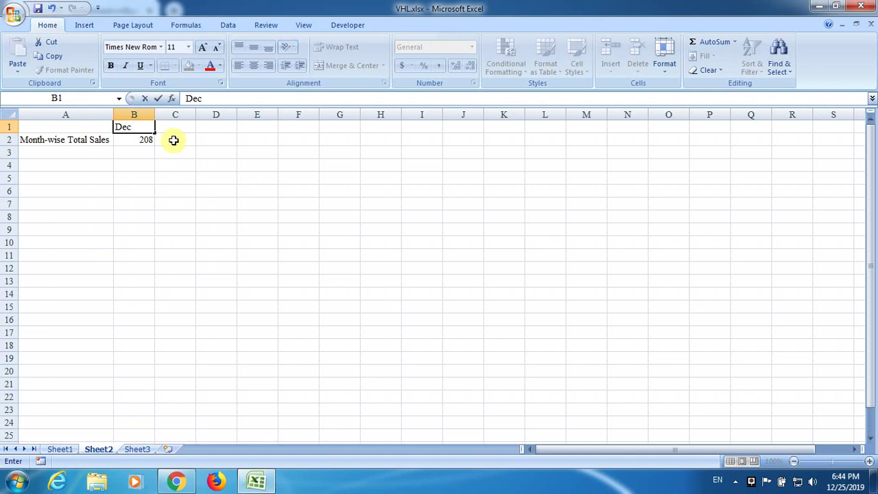
{"action": "key", "text": "Return"}
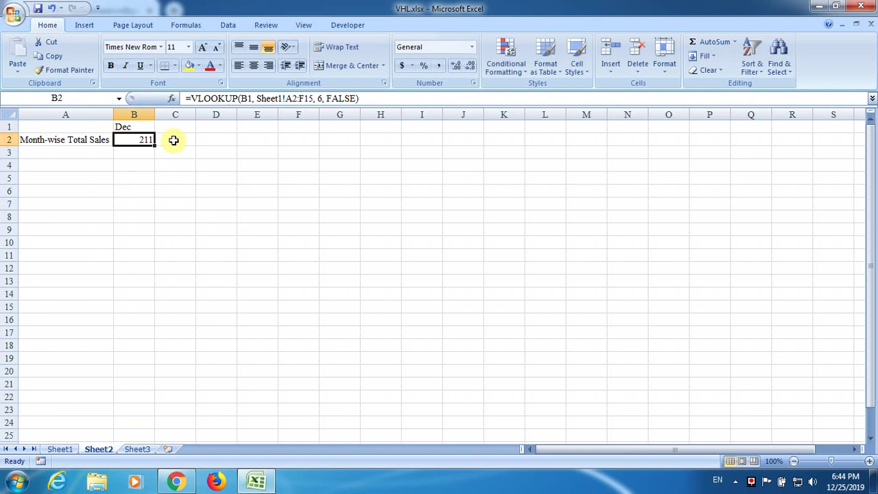
Compare the Dec total in the Sheet1 sales table with the lookup result on Sheet2, and select month cell B1.
{"action": "left_click", "coordinate": [61, 450]}
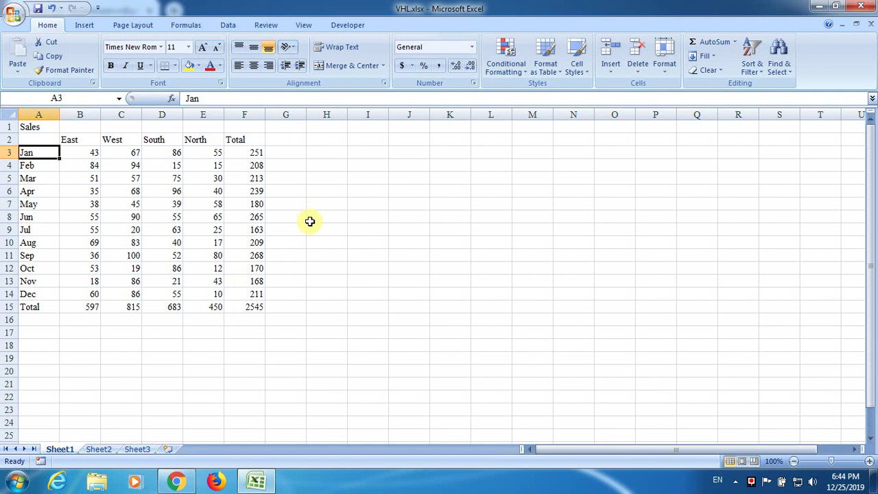
{"action": "left_click", "coordinate": [98, 450]}
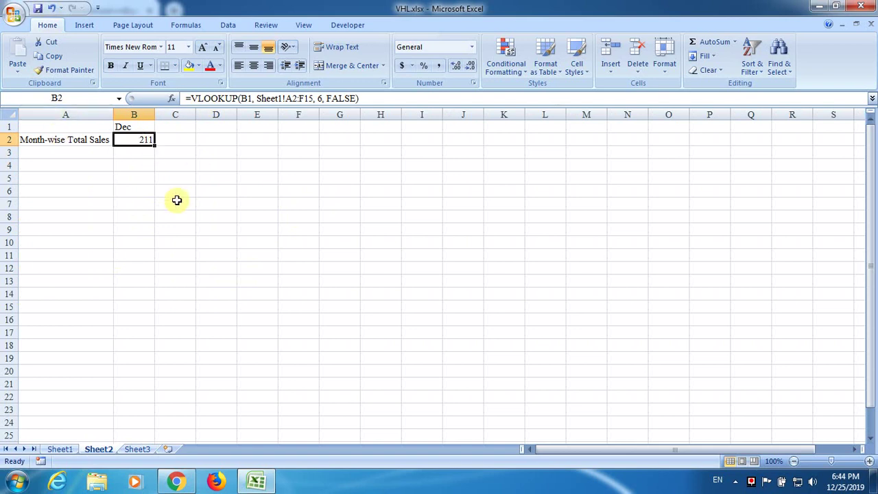
{"action": "left_click", "coordinate": [136, 126]}
{"action": "left_click", "coordinate": [77, 139]}
{"action": "left_click", "coordinate": [129, 127]}
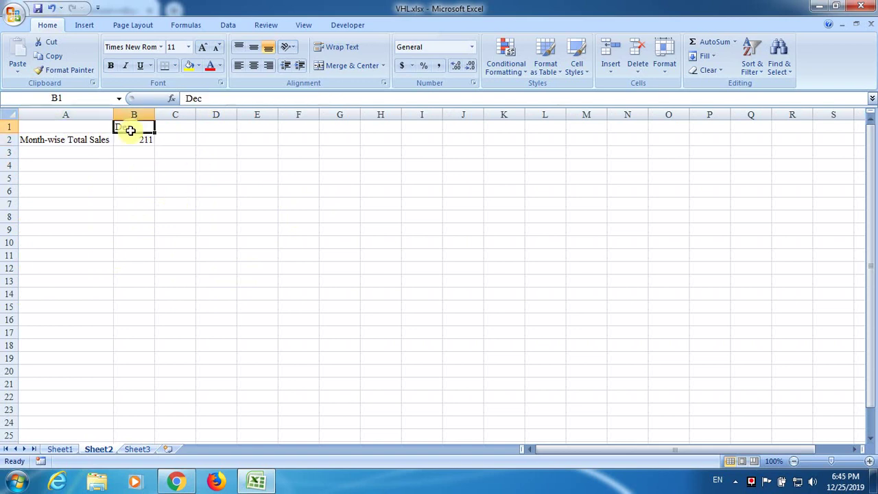
Examine the region totals in row 15 of the Sheet1 sales table and the VLOOKUP formula in Sheet2 cell B2.
{"action": "left_click", "coordinate": [92, 139]}
{"action": "left_click", "coordinate": [130, 128]}
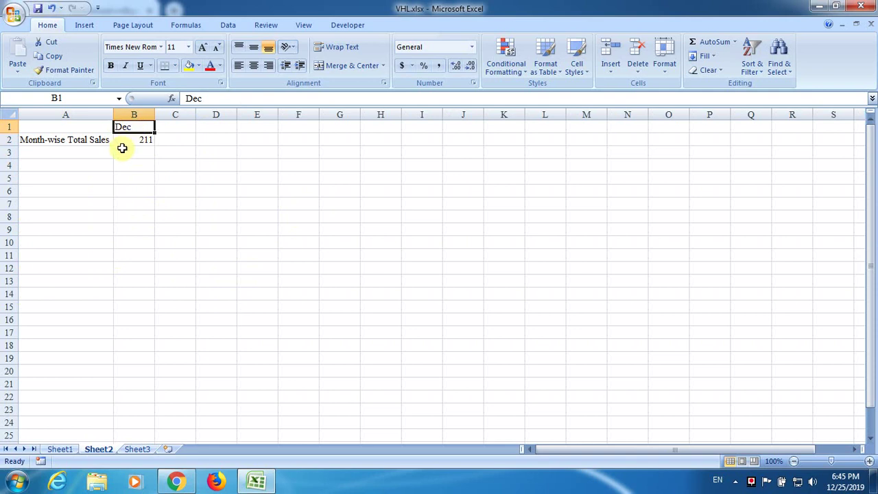
{"action": "left_click", "coordinate": [86, 152]}
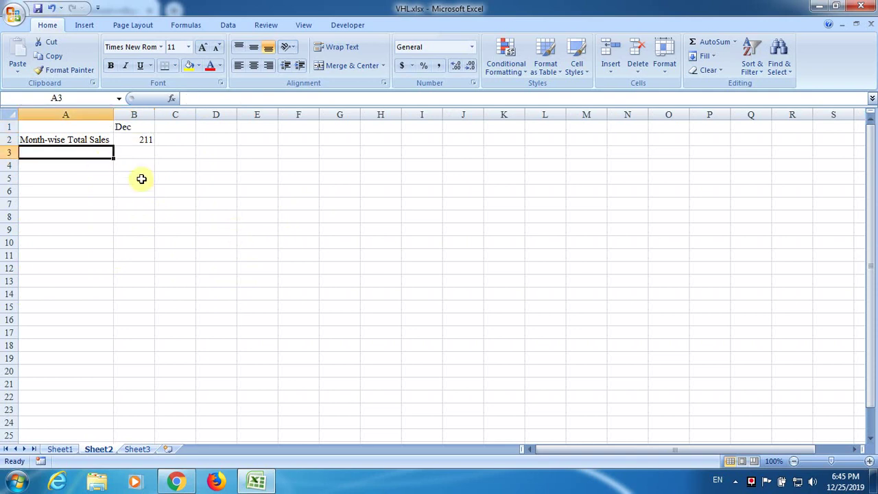
{"action": "left_click", "coordinate": [64, 437]}
{"action": "left_click", "coordinate": [62, 449]}
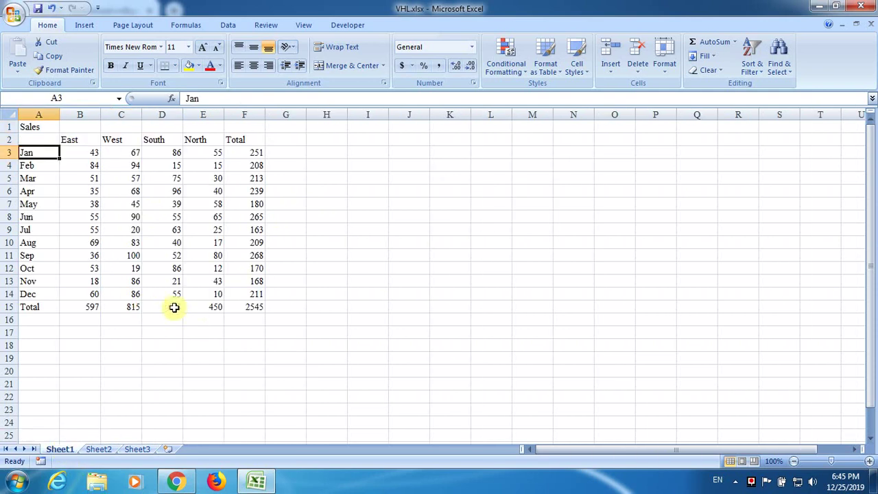
{"action": "left_click", "coordinate": [88, 308]}
{"action": "left_click_drag", "start_coordinate": [94, 308], "coordinate": [217, 307]}
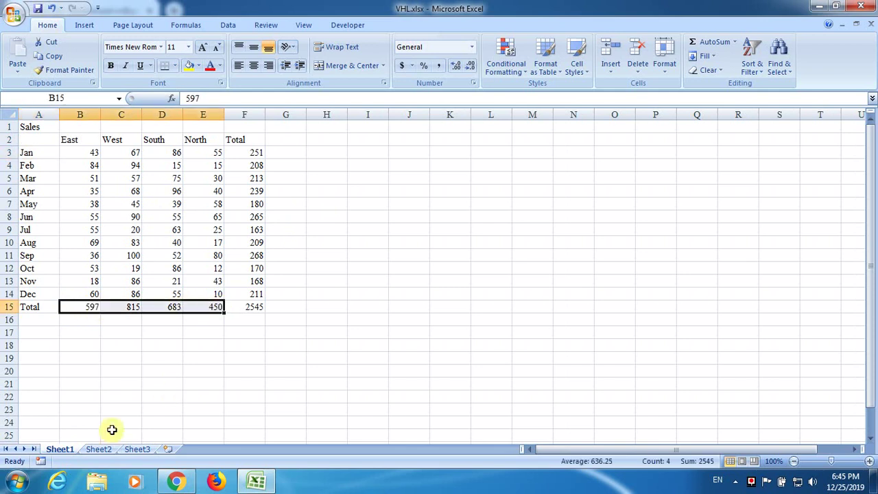
{"action": "left_click", "coordinate": [98, 450]}
{"action": "left_click", "coordinate": [138, 140]}
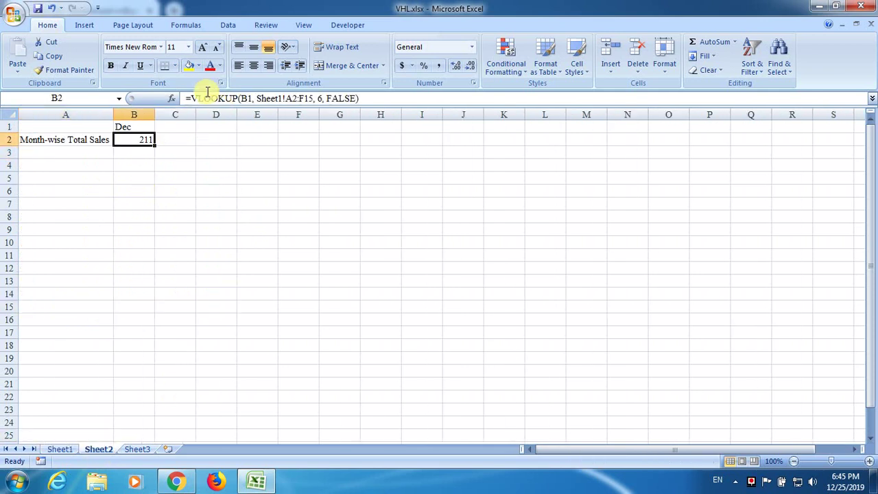
Examine the Jan and Feb rows, the Total and North columns, and the East column's total in the Sheet1 sales table.
{"action": "left_click", "coordinate": [71, 445]}
{"action": "left_click", "coordinate": [71, 449]}
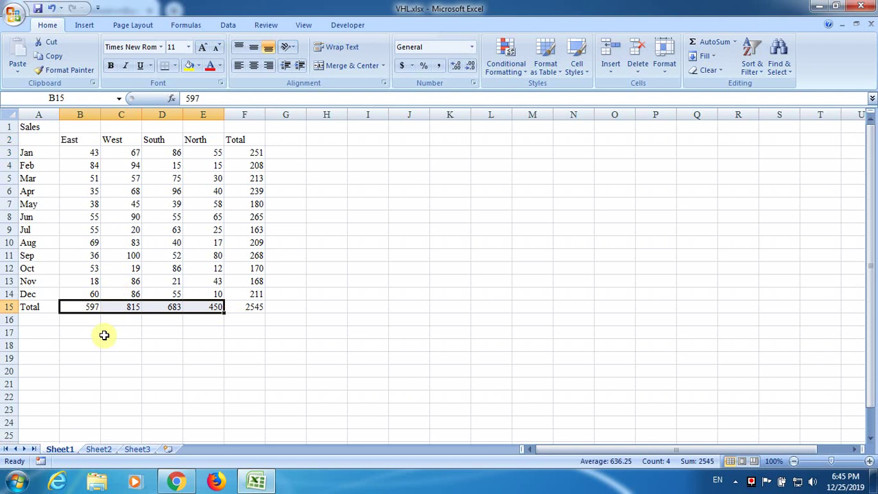
{"action": "left_click_drag", "start_coordinate": [70, 149], "coordinate": [195, 155]}
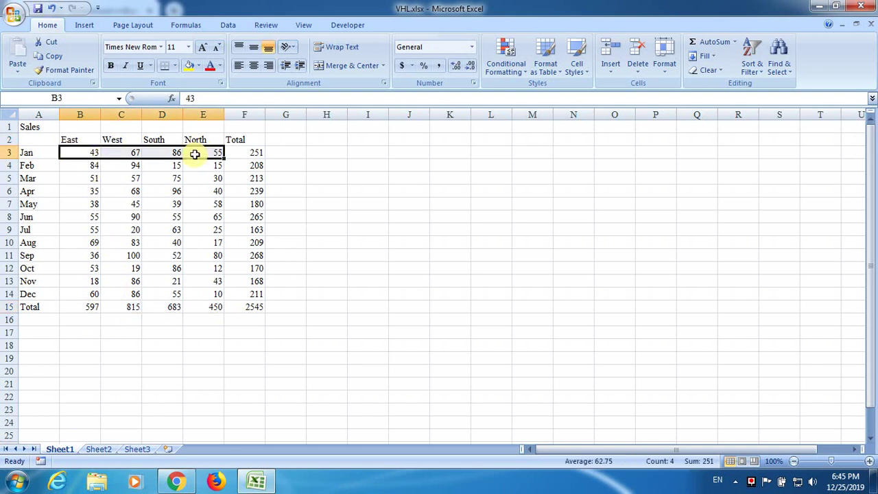
{"action": "left_click_drag", "start_coordinate": [73, 165], "coordinate": [193, 164]}
{"action": "left_click_drag", "start_coordinate": [237, 142], "coordinate": [244, 293]}
{"action": "left_click_drag", "start_coordinate": [199, 140], "coordinate": [203, 255]}
{"action": "left_click", "coordinate": [88, 315]}
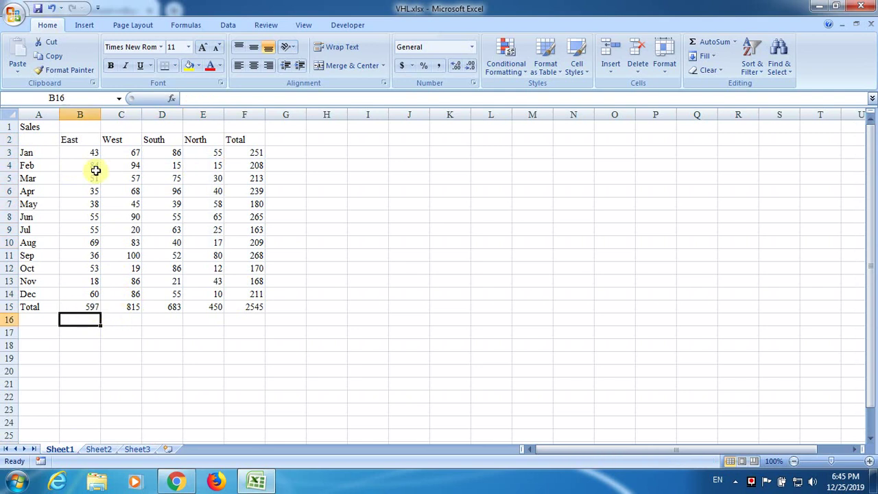
{"action": "left_click", "coordinate": [78, 140]}
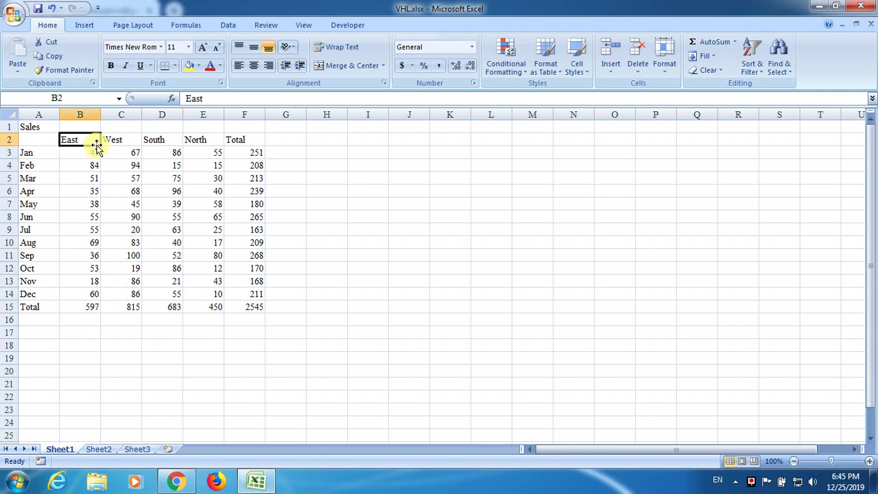
{"action": "double_click", "coordinate": [94, 146]}
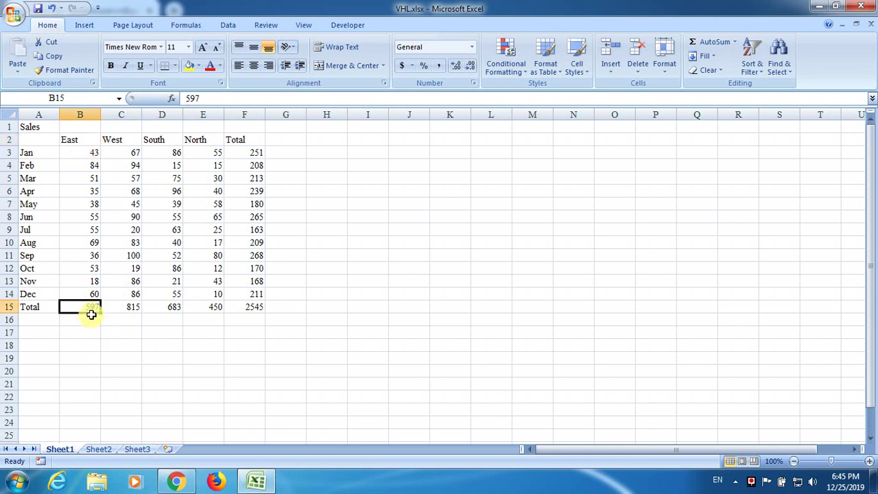
Enter the label "Region-wise total sales" in Sheet2 cell A3.
{"action": "left_click", "coordinate": [96, 449]}
{"action": "left_click", "coordinate": [82, 153]}
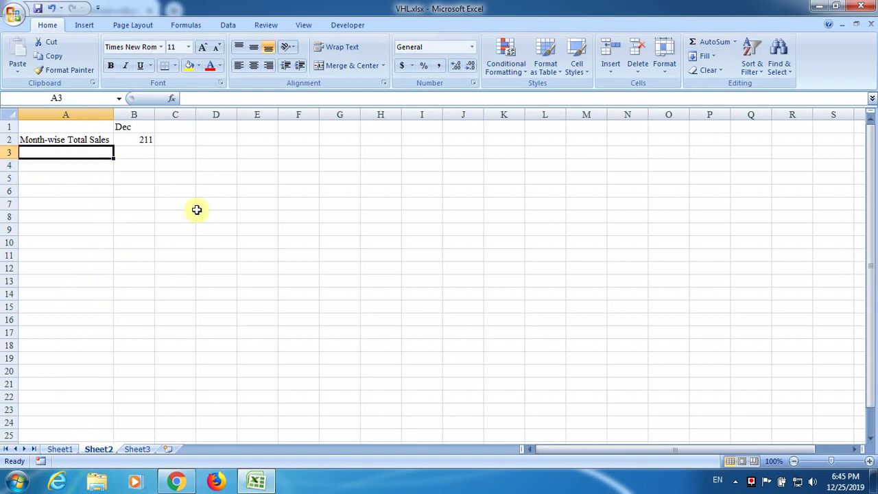
{"action": "type", "text": "Re"}
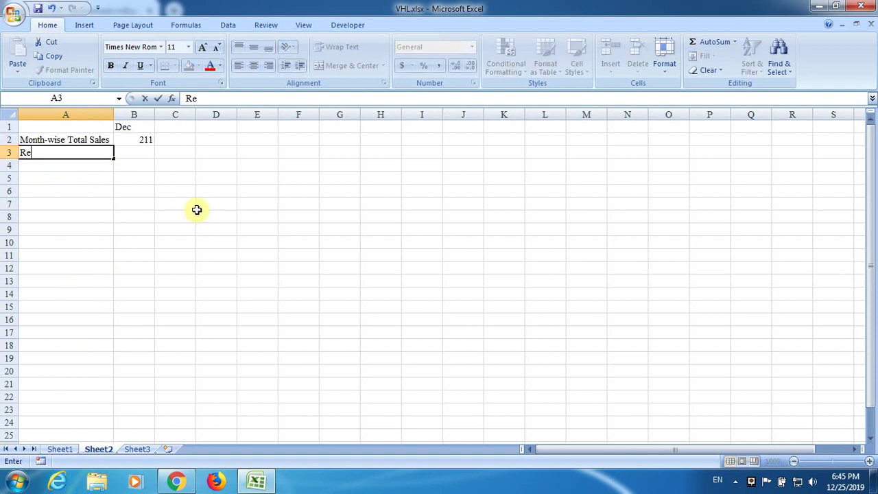
{"action": "type", "text": "gion -wise total sales"}
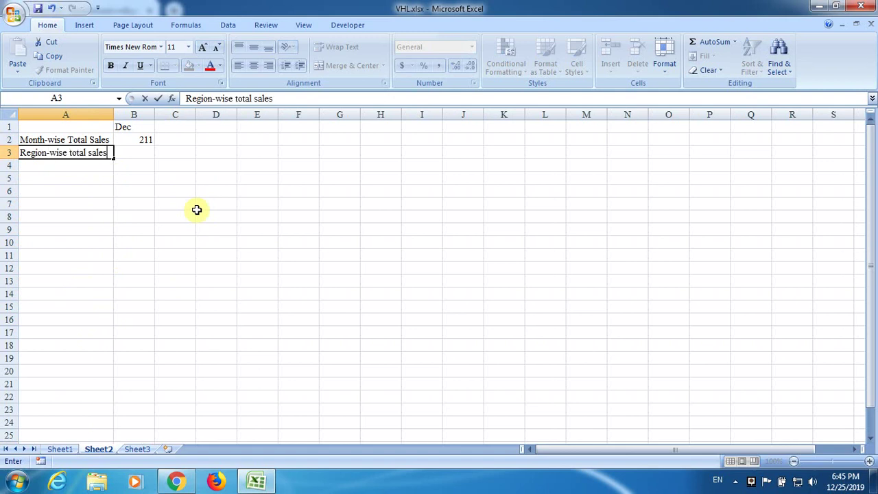
{"action": "key", "text": "Tab"}
Start an HLOOKUP formula in Sheet2 cell B3 with C1 as the lookup value.
{"action": "type", "text": "="}
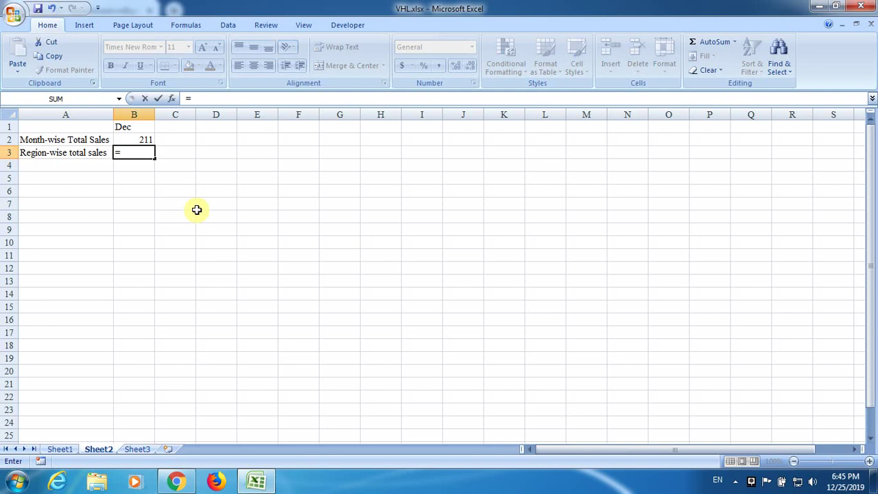
{"action": "type", "text": "hlo"}
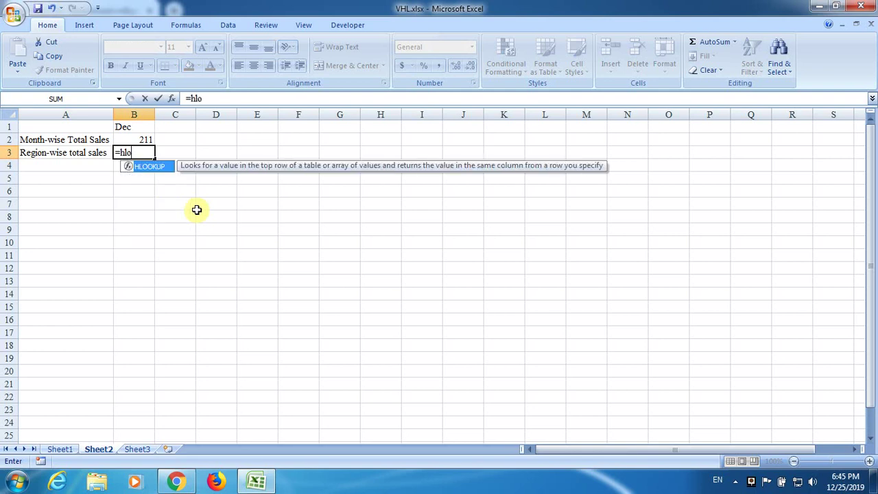
{"action": "type", "text": "o"}
{"action": "key", "text": "Tab"}
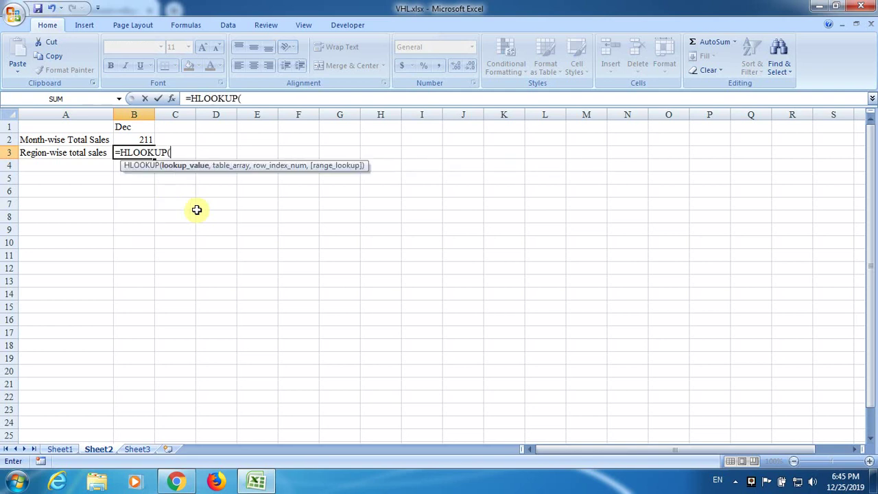
{"action": "left_click", "coordinate": [185, 126]}
{"action": "type", "text": ","}
Try to set the HLOOKUP table array to range A2:F15 of the Sheet1 sales table.
{"action": "key", "text": "ctrl+Page_Up"}
{"action": "key", "text": "Right"}
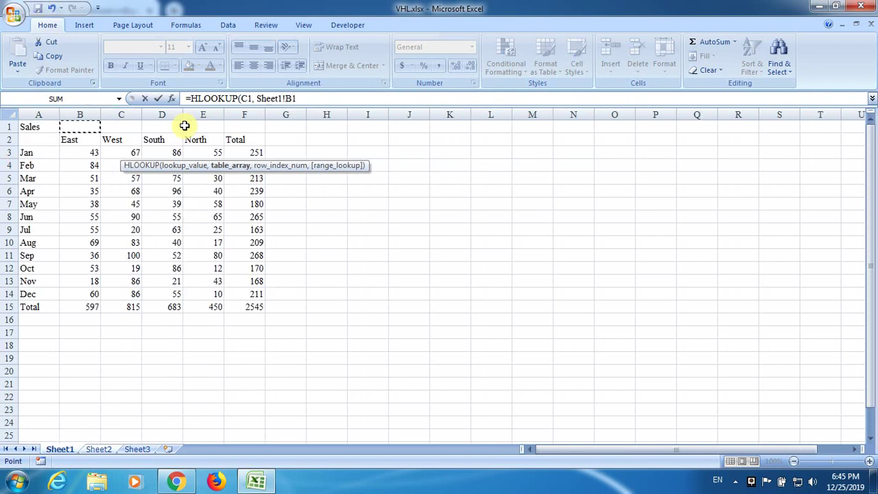
{"action": "key", "text": "Down"}
{"action": "key", "text": "Left"}
{"action": "key", "text": "shift+Right"}
{"action": "key", "text": "ctrl+shift+Right"}
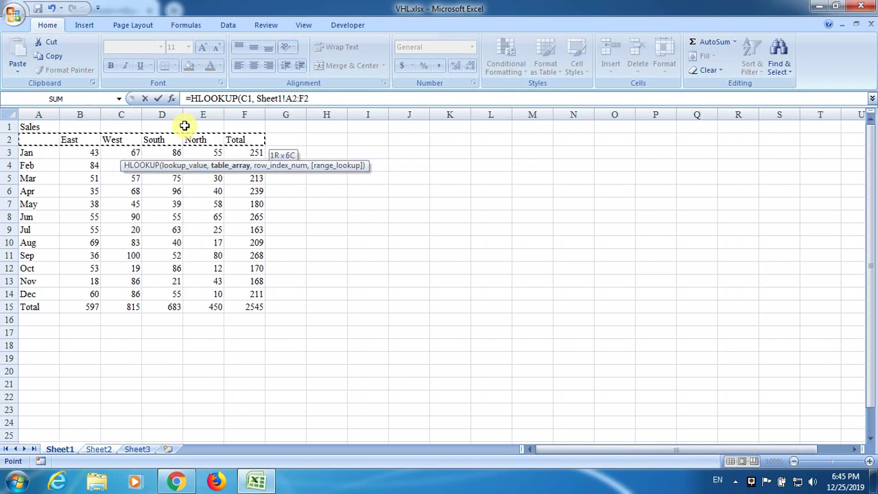
{"action": "key", "text": "ctrl+shift+Down"}
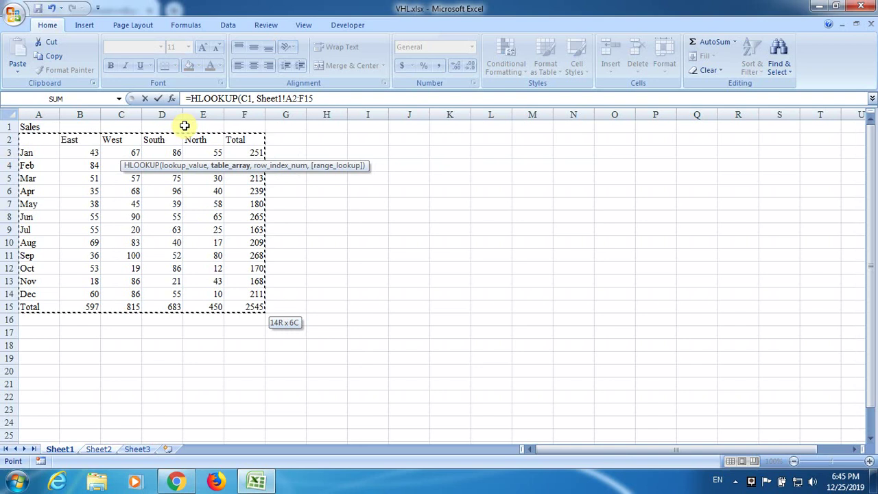
{"action": "left_click", "coordinate": [109, 446]}
{"action": "type", "text": ","}
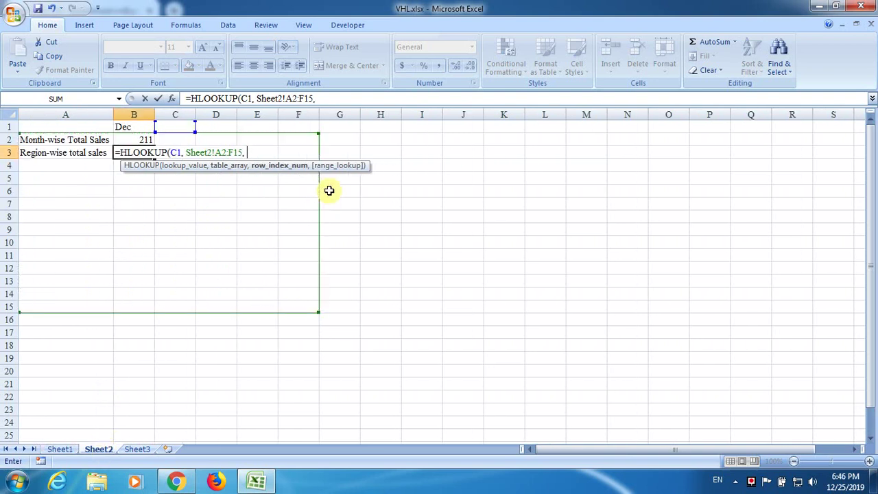
Try to complete the HLOOKUP formula with row index 15 and FALSE for an exact match.
{"action": "left_click", "coordinate": [59, 450]}
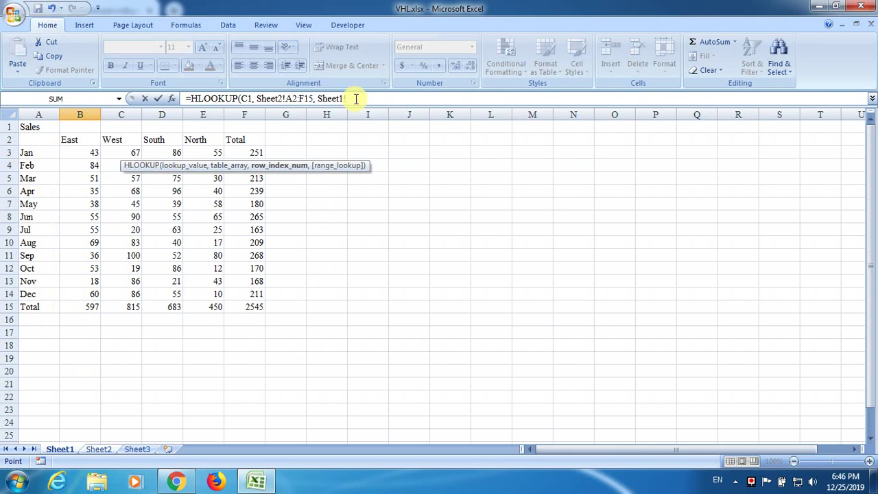
{"action": "left_click", "coordinate": [110, 450]}
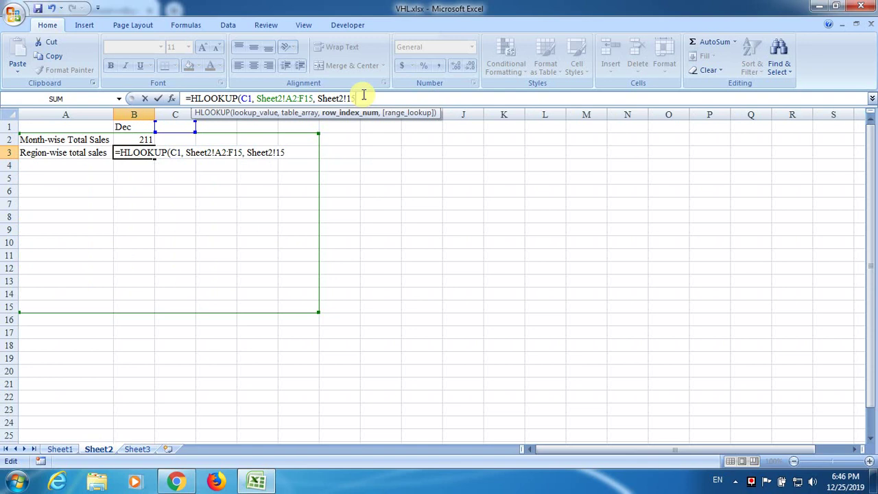
{"action": "type", "text": ","}
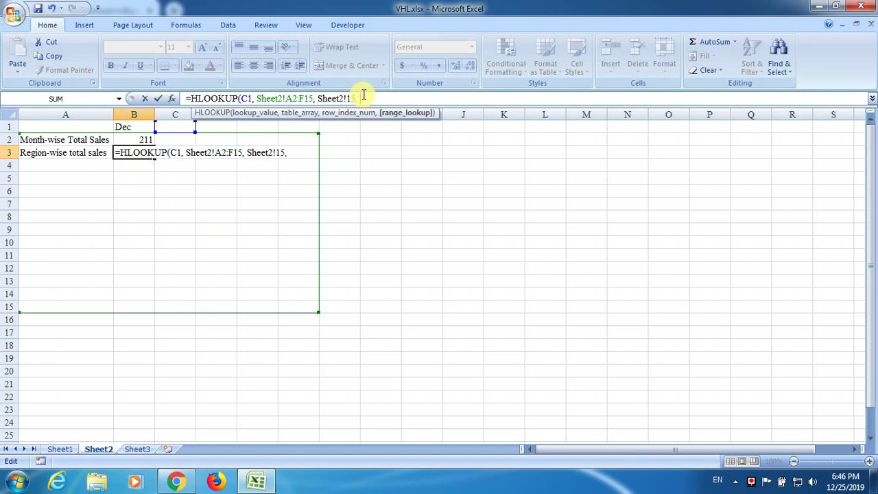
{"action": "type", "text": " false)"}
{"action": "key", "text": "Return"}
{"action": "key", "text": "Return"}
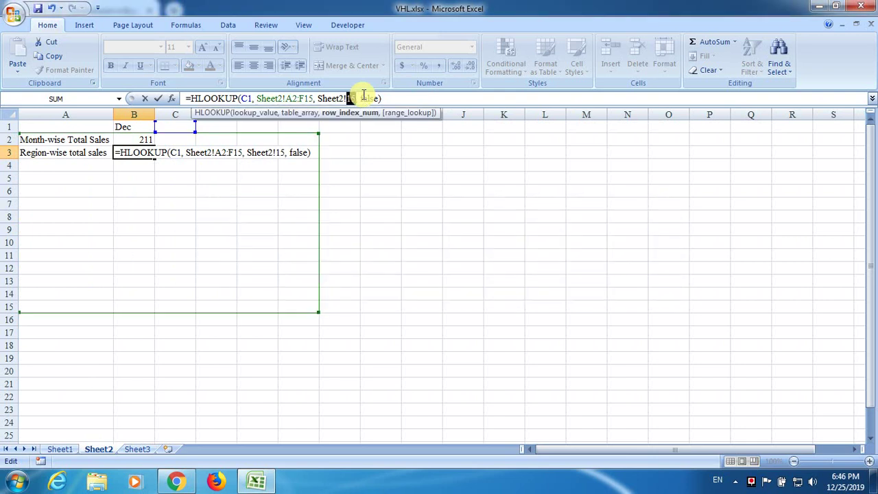
Remove the Sheet2 reference before row index 15 in the HLOOKUP formula and enter the formula in B3.
{"action": "key", "text": "BackSpace"}
{"action": "key", "text": "BackSpace"}
{"action": "key", "text": "BackSpace"}
{"action": "key", "text": "BackSpace"}
{"action": "key", "text": "BackSpace"}
{"action": "key", "text": "BackSpace"}
{"action": "key", "text": "BackSpace"}
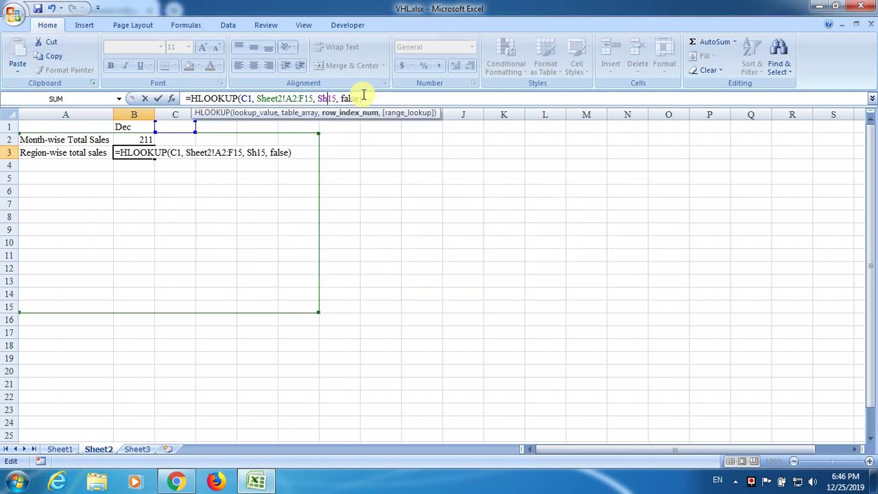
{"action": "key", "text": "Return"}
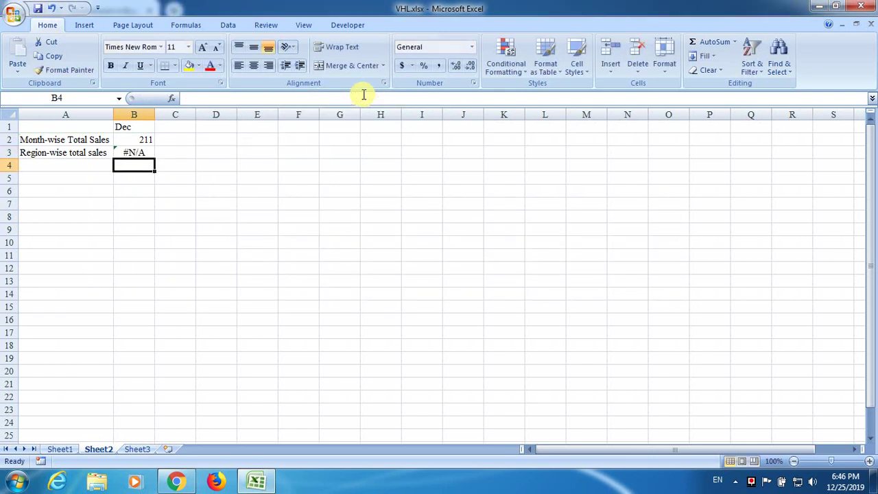
Enter East as the lookup region in Sheet2 cell C1, and select HLOOKUP cell B3 to review its formula.
{"action": "key", "text": "Up"}
{"action": "key", "text": "Up"}
{"action": "key", "text": "Up"}
{"action": "key", "text": "Right"}
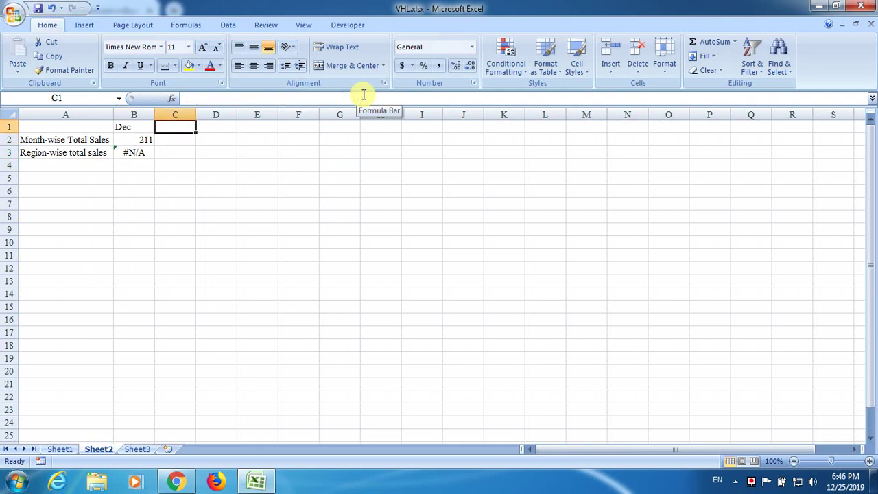
{"action": "type", "text": "East"}
{"action": "key", "text": "Return"}
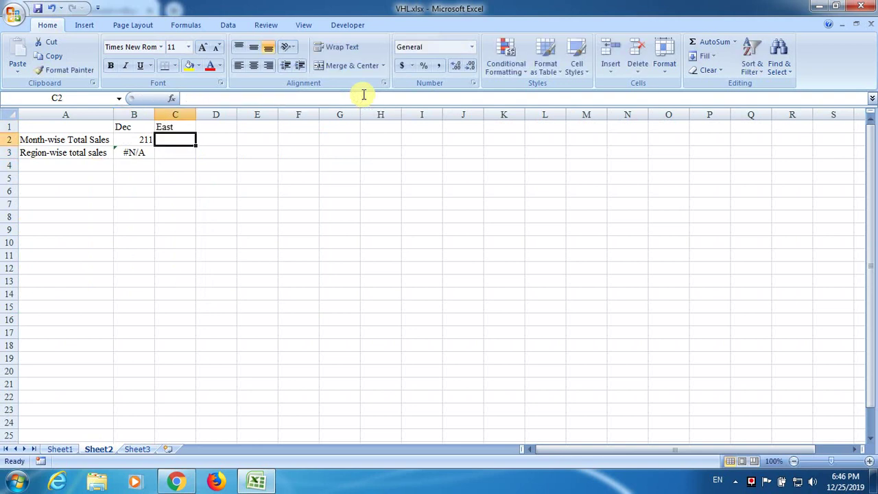
{"action": "key", "text": "Left"}
{"action": "key", "text": "Down"}
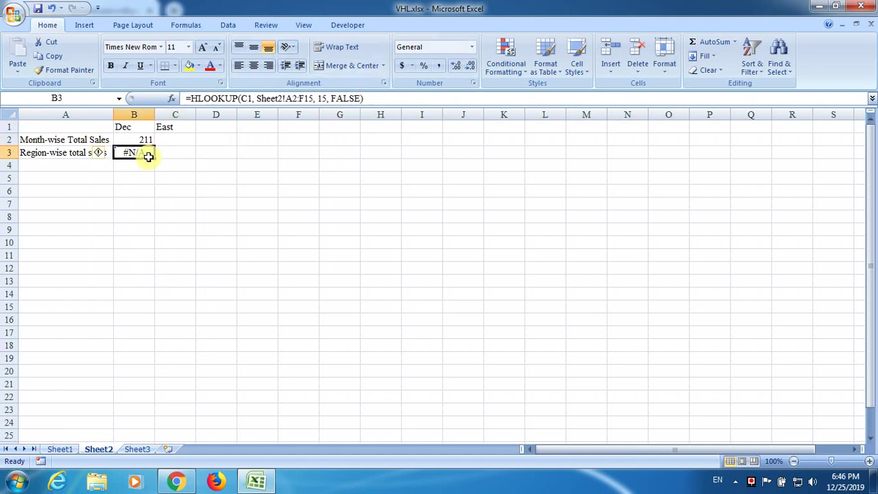
{"action": "left_click", "coordinate": [750, 482]}
{"action": "right_click", "coordinate": [750, 482]}
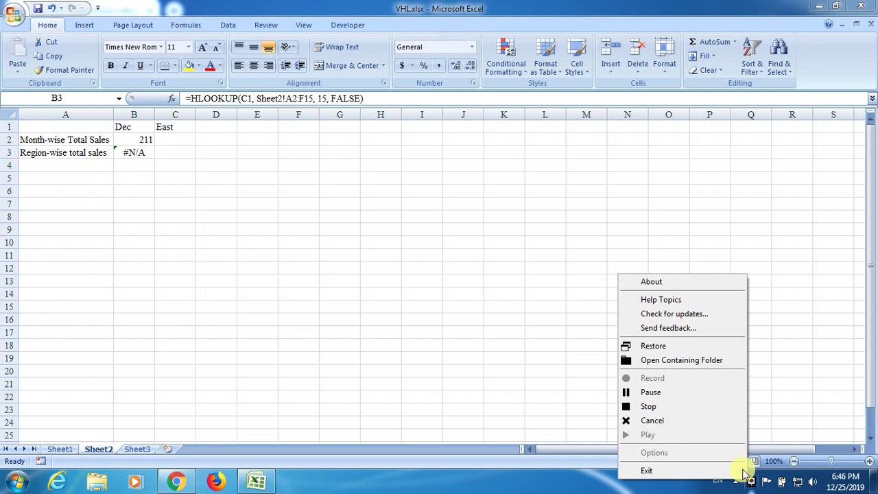
{"action": "left_click", "coordinate": [680, 407]}
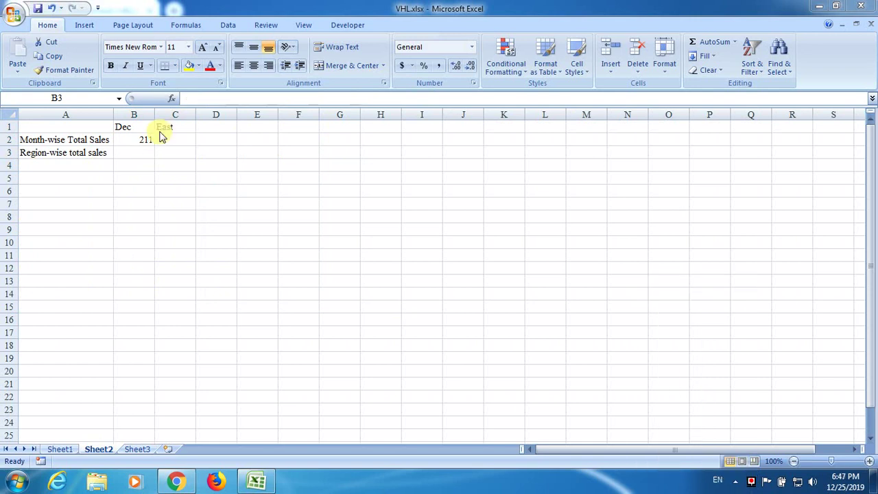
Start an HLOOKUP formula in Sheet2 cell B3 with region cell C1 as the lookup value.
{"action": "left_click", "coordinate": [144, 152]}
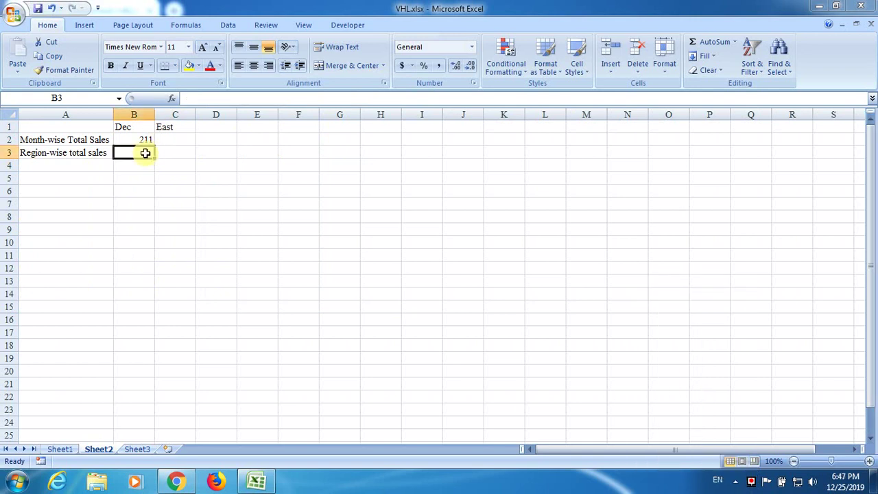
{"action": "type", "text": "="}
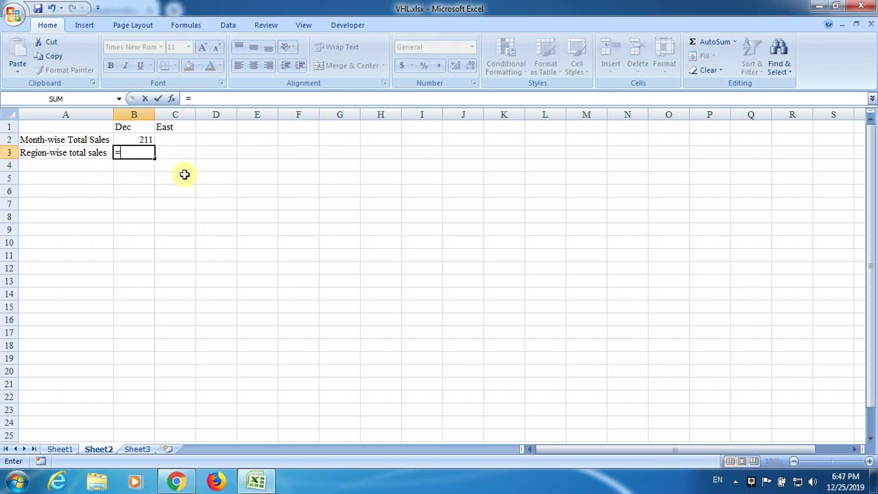
{"action": "type", "text": "h"}
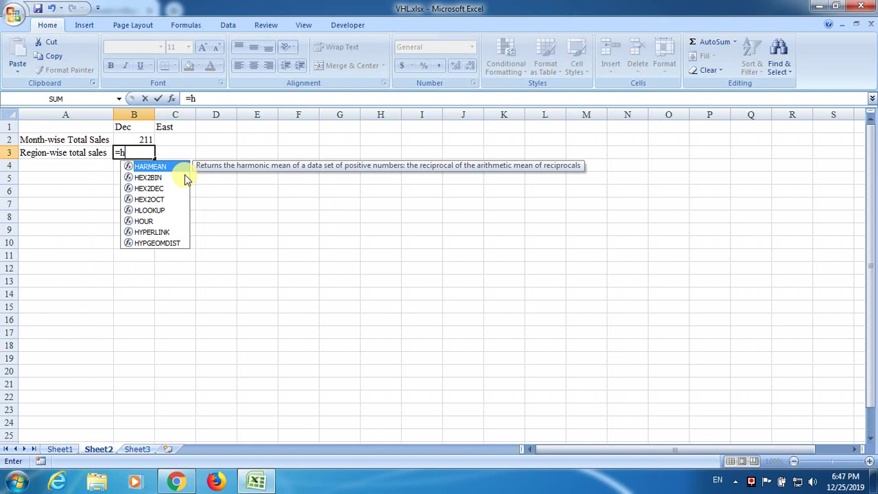
{"action": "type", "text": "loo"}
{"action": "key", "text": "Tab"}
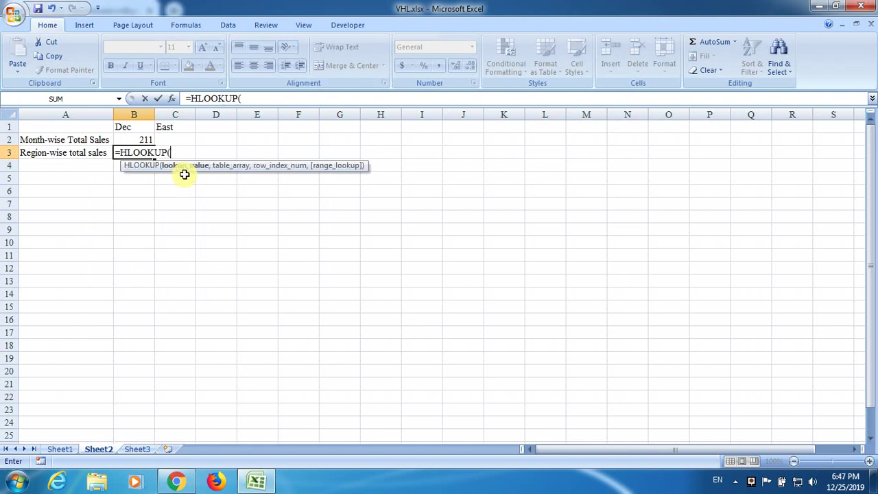
{"action": "key", "text": "Up"}
{"action": "key", "text": "Up"}
{"action": "key", "text": "Right"}
{"action": "type", "text": ","}
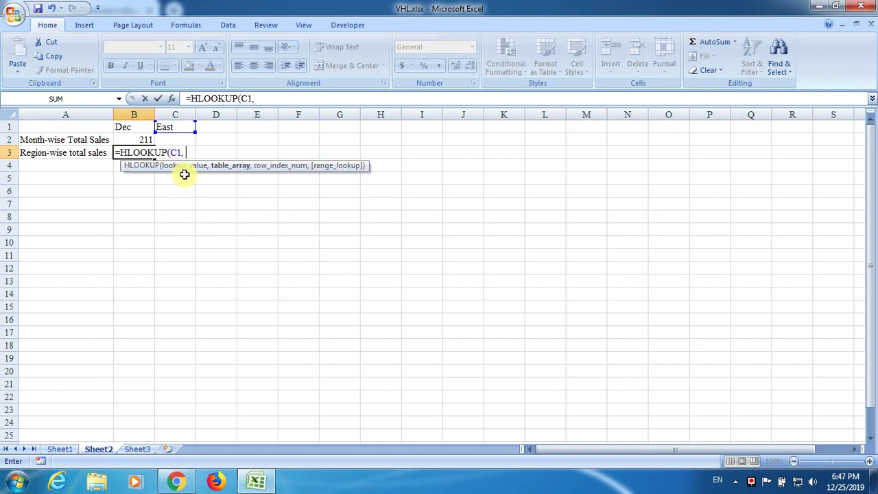
Set the HLOOKUP table array to range A2:F15 of the Sheet1 sales table.
{"action": "key", "text": "ctrl+Page_Up"}
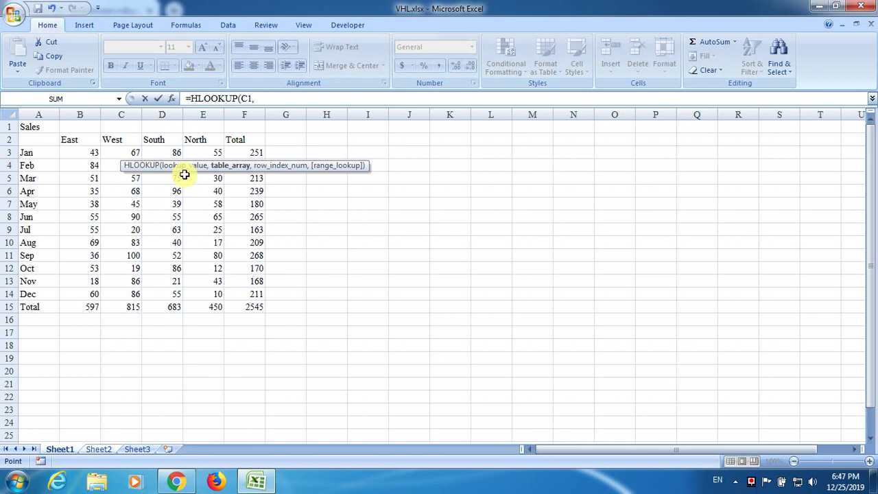
{"action": "key", "text": "Up"}
{"action": "key", "text": "Left"}
{"action": "key", "text": "shift+Right"}
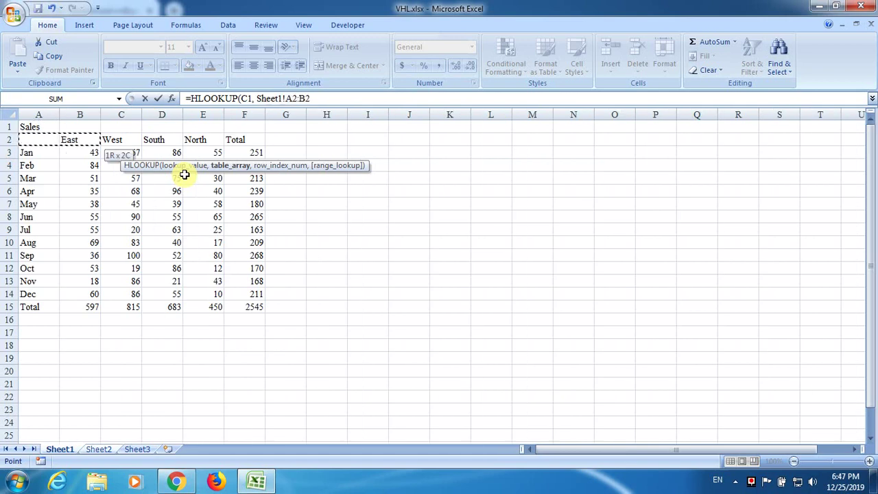
{"action": "key", "text": "ctrl+shift+Right"}
{"action": "key", "text": "ctrl+shift+Down"}
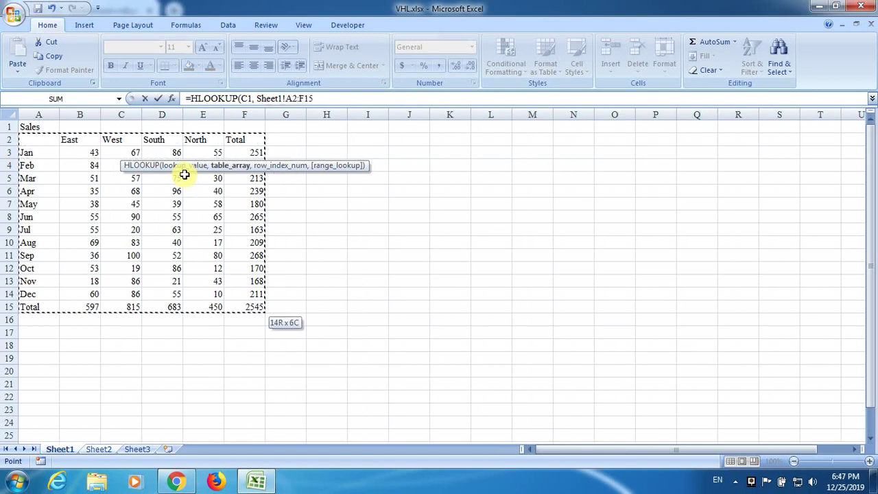
{"action": "type", "text": ","}
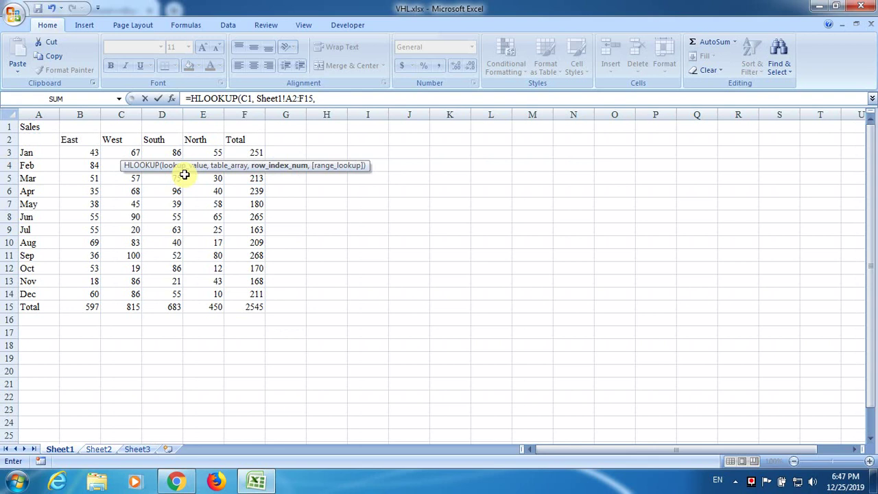
Complete the HLOOKUP formula with row index 14 and FALSE for an exact match, and enter it in B3.
{"action": "type", "text": " 14, false)"}
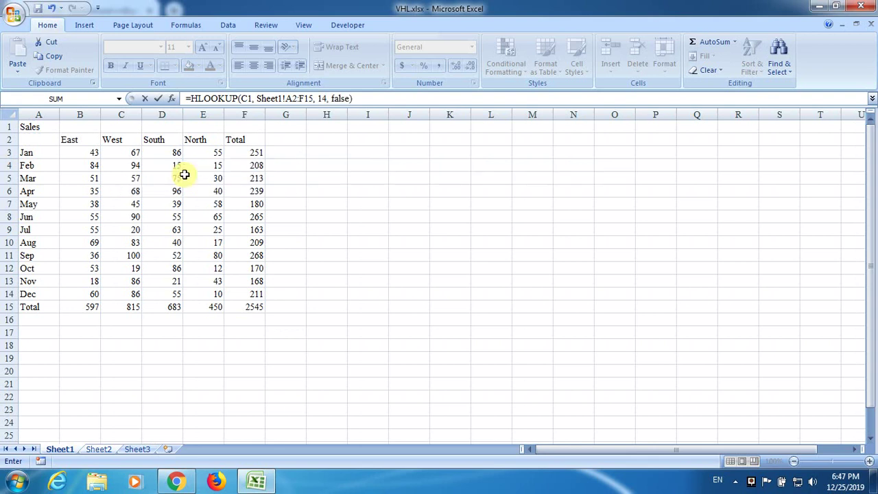
{"action": "key", "text": "Return"}
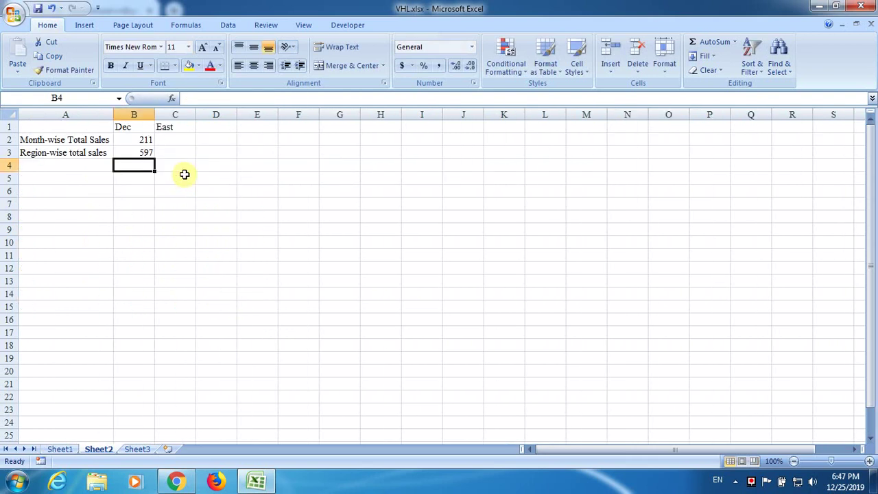
{"action": "key", "text": "Up"}
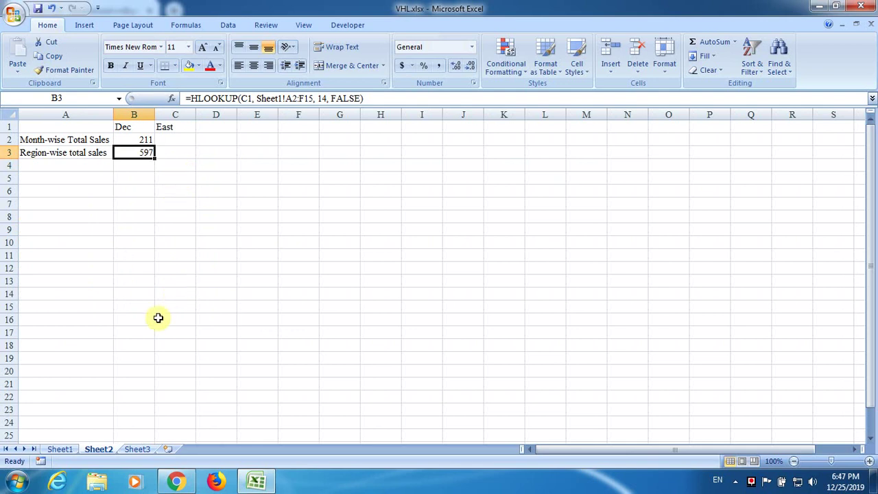
Compare the East total in the Sheet1 sales table with the region-wise total in Sheet2 cell B3.
{"action": "left_click", "coordinate": [60, 449]}
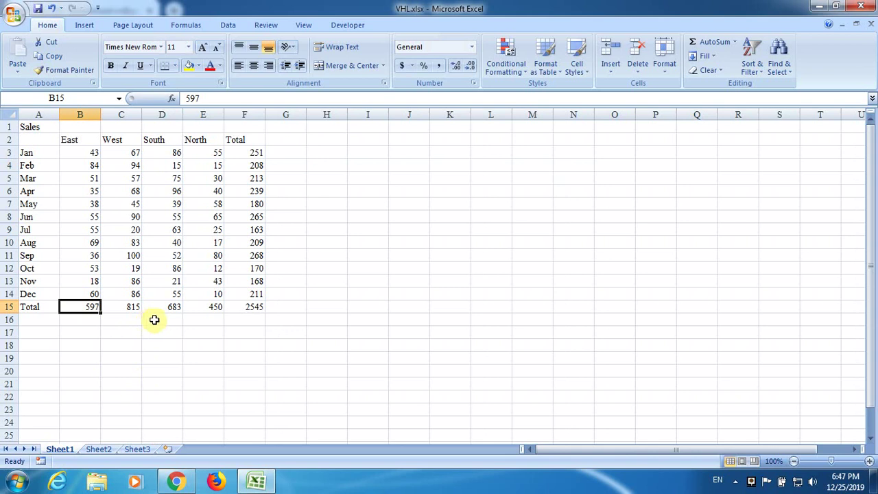
{"action": "left_click", "coordinate": [98, 449]}
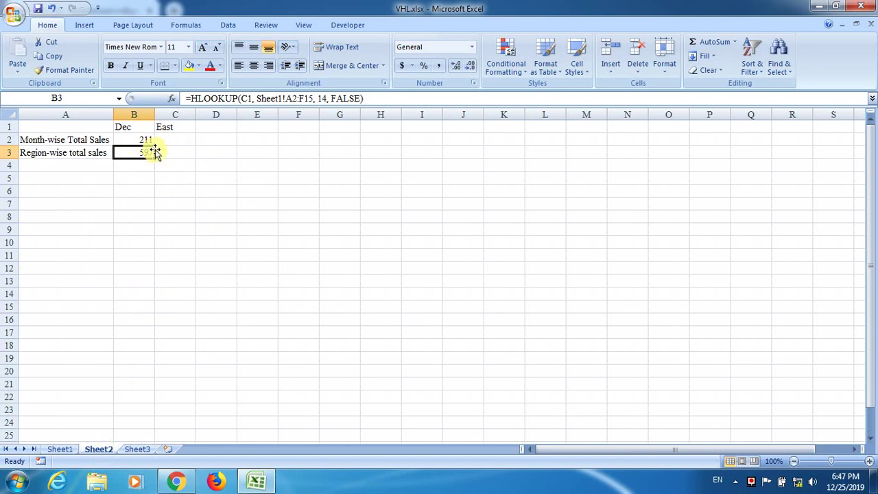
{"action": "key", "text": "Up"}
{"action": "key", "text": "Up"}
{"action": "key", "text": "Right"}
{"action": "left_click", "coordinate": [152, 153]}
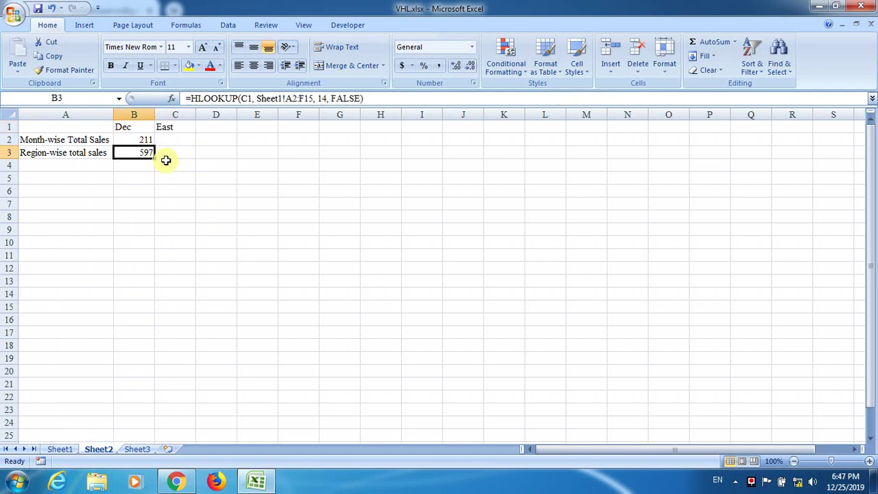
Check the region totals on Sheet1, and change the lookup region in Sheet2 cell C1 to West.
{"action": "left_click", "coordinate": [174, 127]}
{"action": "left_click", "coordinate": [60, 448]}
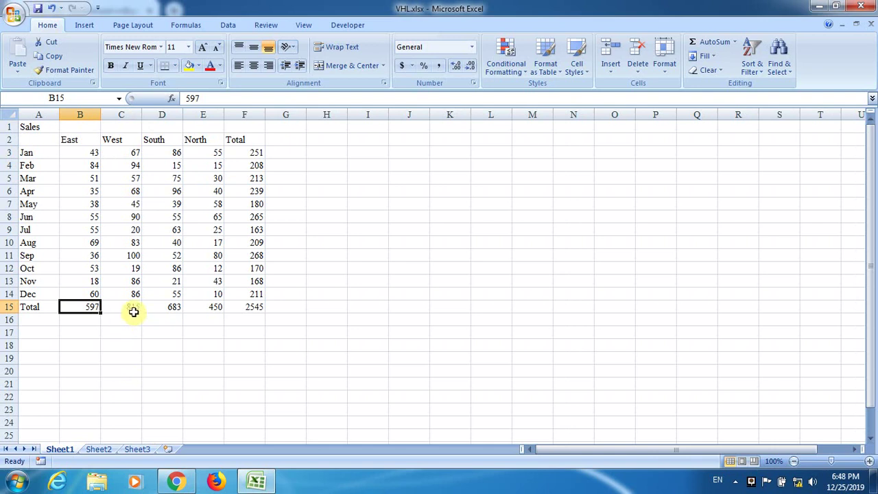
{"action": "left_click", "coordinate": [98, 449]}
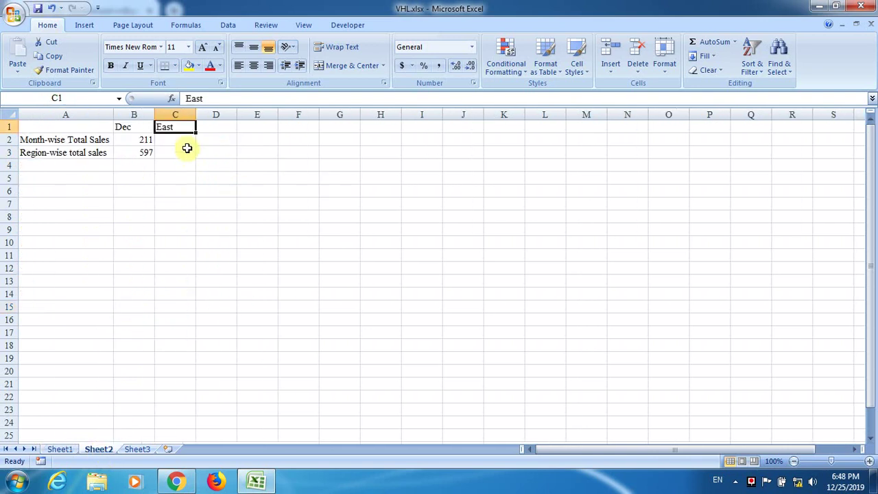
{"action": "type", "text": "West"}
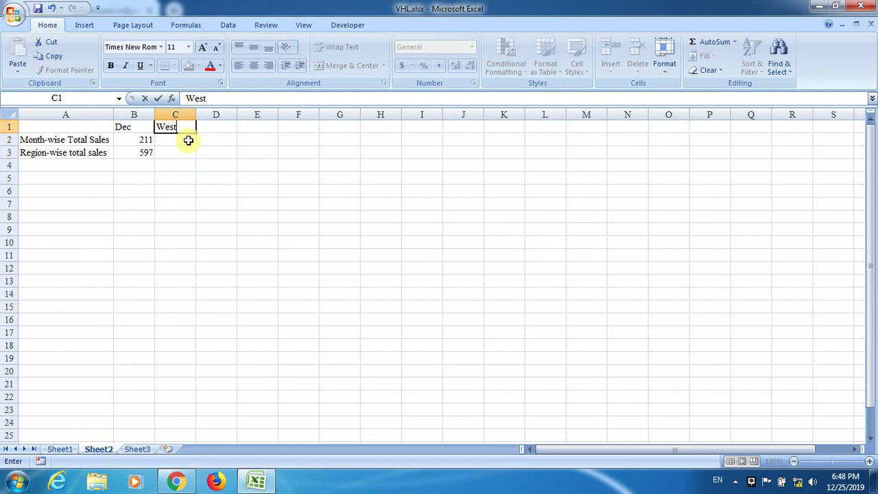
{"action": "key", "text": "Return"}
Change the lookup region in cell C1 to South, removing the stray trailing backslash.
{"action": "left_click", "coordinate": [191, 128]}
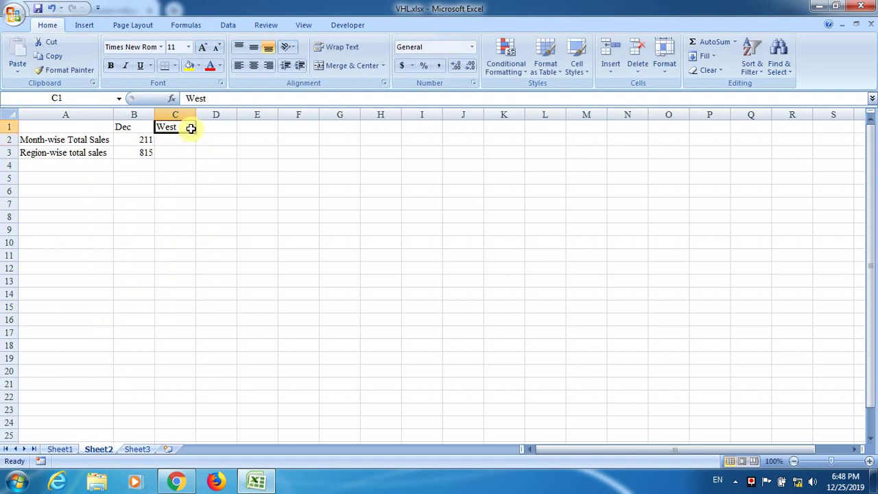
{"action": "type", "text": "So"}
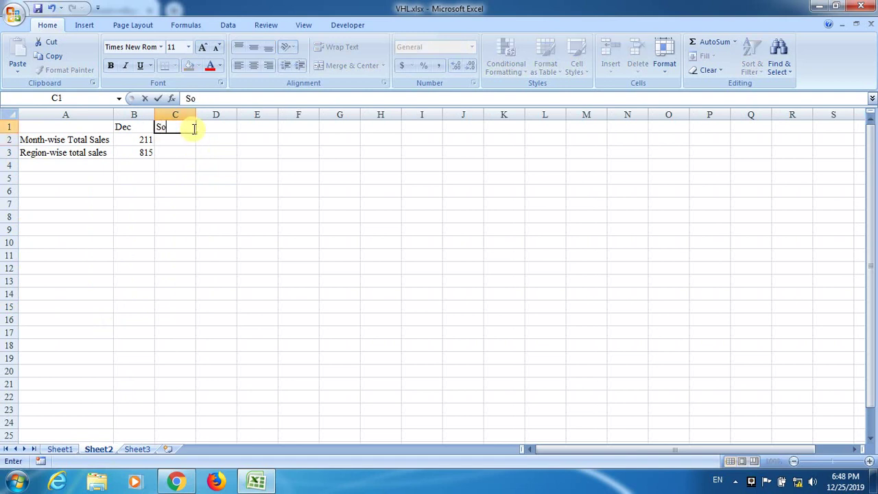
{"action": "type", "text": "uth"}
{"action": "key", "text": "Return"}
{"action": "double_click", "coordinate": [193, 128]}
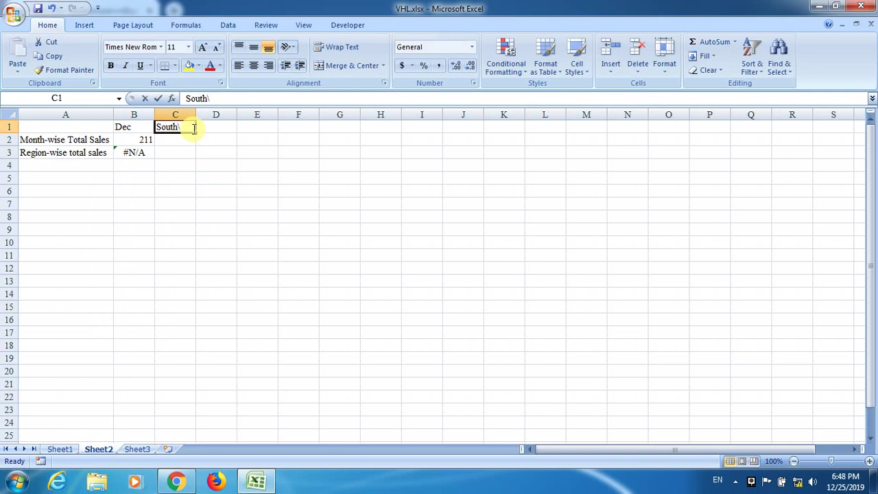
{"action": "key", "text": "BackSpace"}
{"action": "key", "text": "Return"}
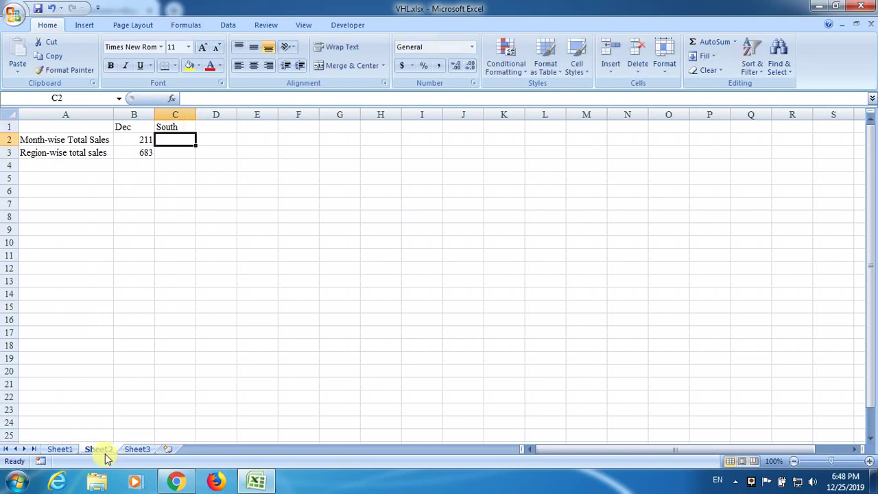
Compare the South total in the Sheet1 sales table with the region-wise total on Sheet2.
{"action": "left_click", "coordinate": [59, 450]}
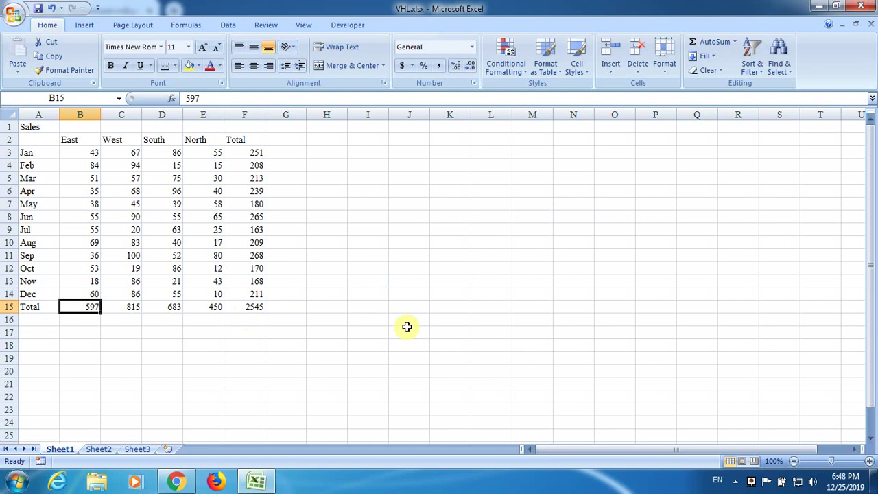
{"action": "left_click", "coordinate": [98, 449]}
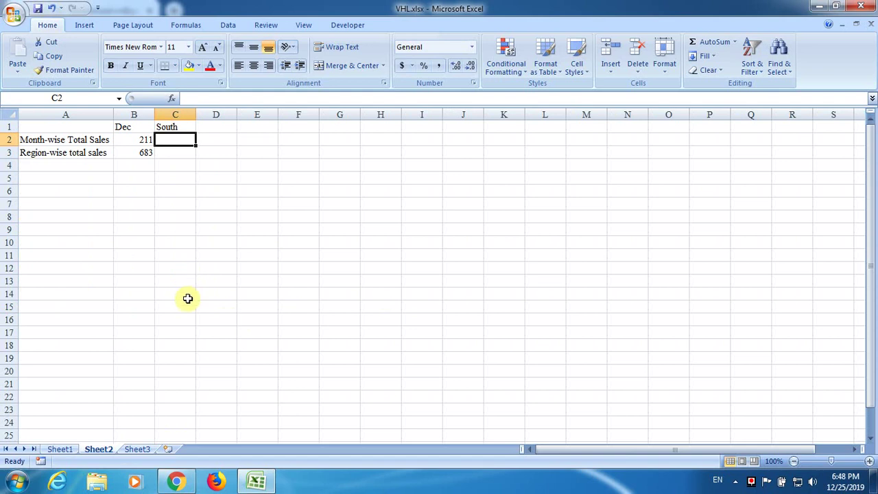
{"action": "left_click", "coordinate": [60, 450]}
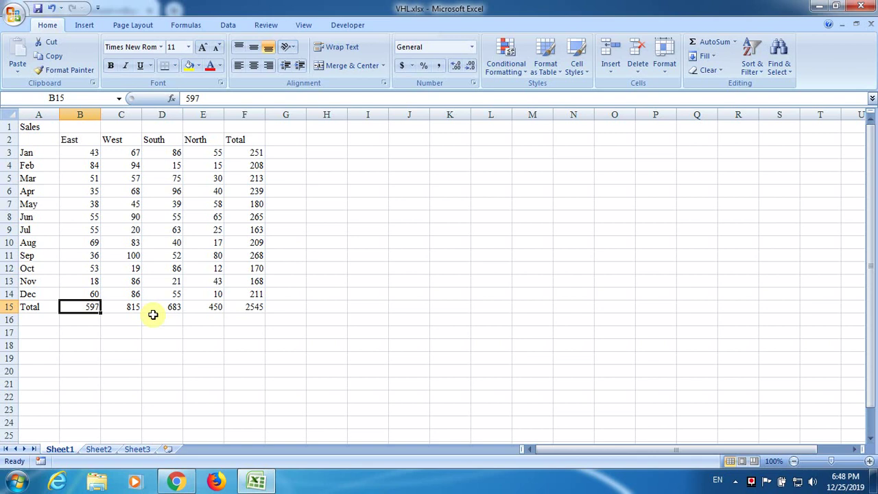
{"action": "left_click", "coordinate": [103, 449]}
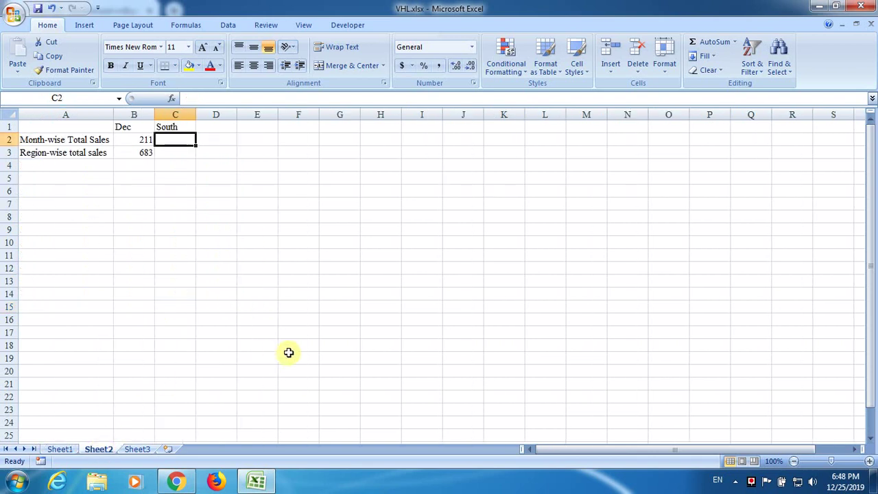